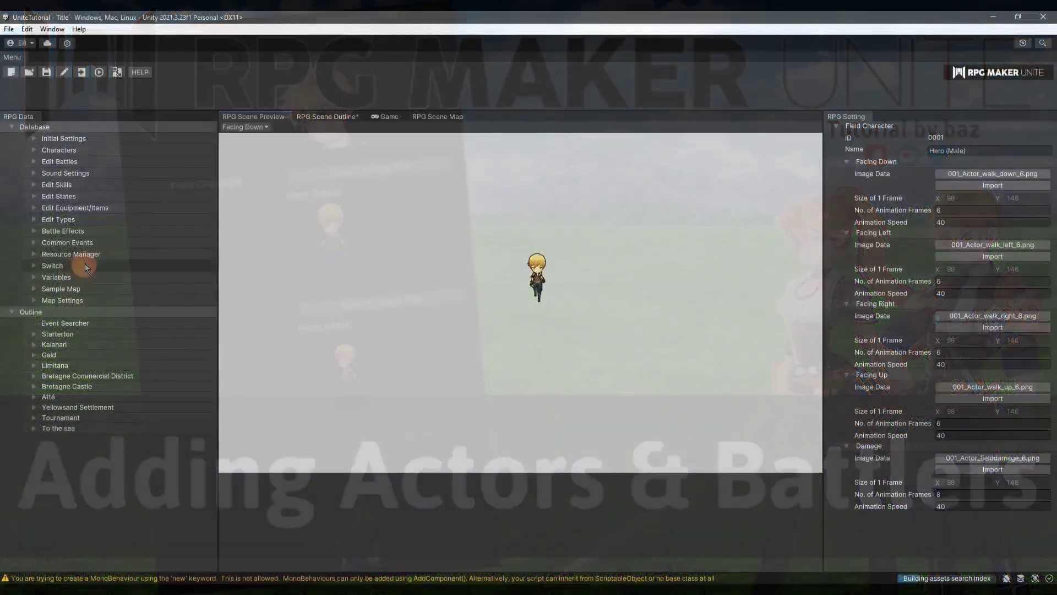
- Preview the Hero (Female) field sprite facing left
{"action": "left_click", "coordinate": [96, 299]}
{"action": "left_click", "coordinate": [255, 129]}
{"action": "left_click", "coordinate": [245, 148]}
- Show the Hero (Male) side-view battle actor and preview its Evasion and Swing poses
{"action": "left_click", "coordinate": [59, 277]}
{"action": "left_click", "coordinate": [76, 323]}
{"action": "left_click", "coordinate": [76, 323]}
{"action": "left_click", "coordinate": [92, 334]}
{"action": "left_click", "coordinate": [247, 127]}
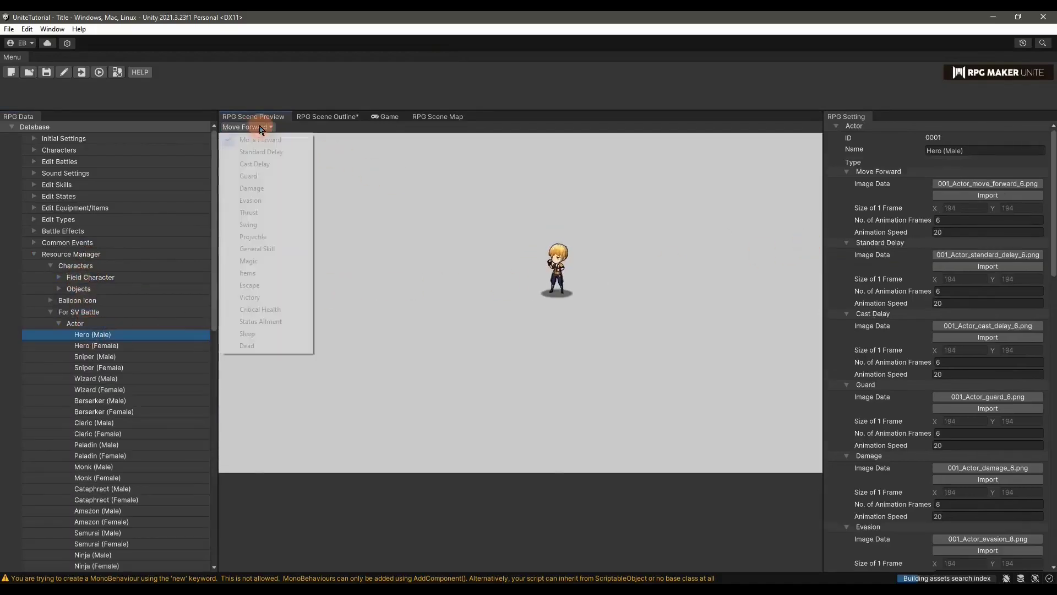
{"action": "left_click", "coordinate": [251, 200]}
{"action": "left_click", "coordinate": [242, 127]}
{"action": "left_click", "coordinate": [247, 225]}
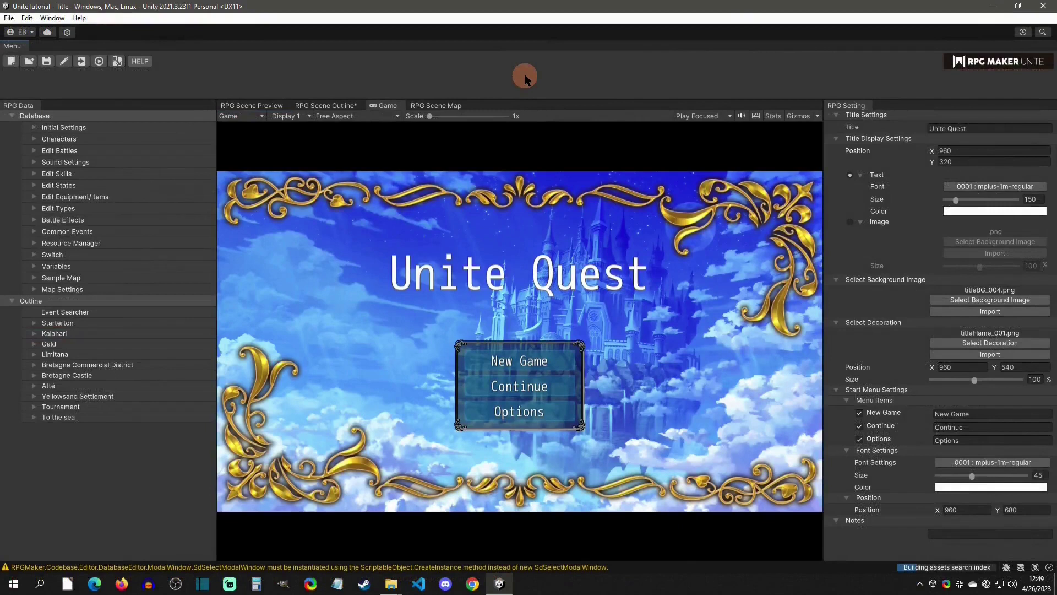
- Open actor Craft under Characters > Actor and scroll its inspector down to Image Data
{"action": "left_click", "coordinate": [33, 139]}
{"action": "left_click", "coordinate": [50, 161]}
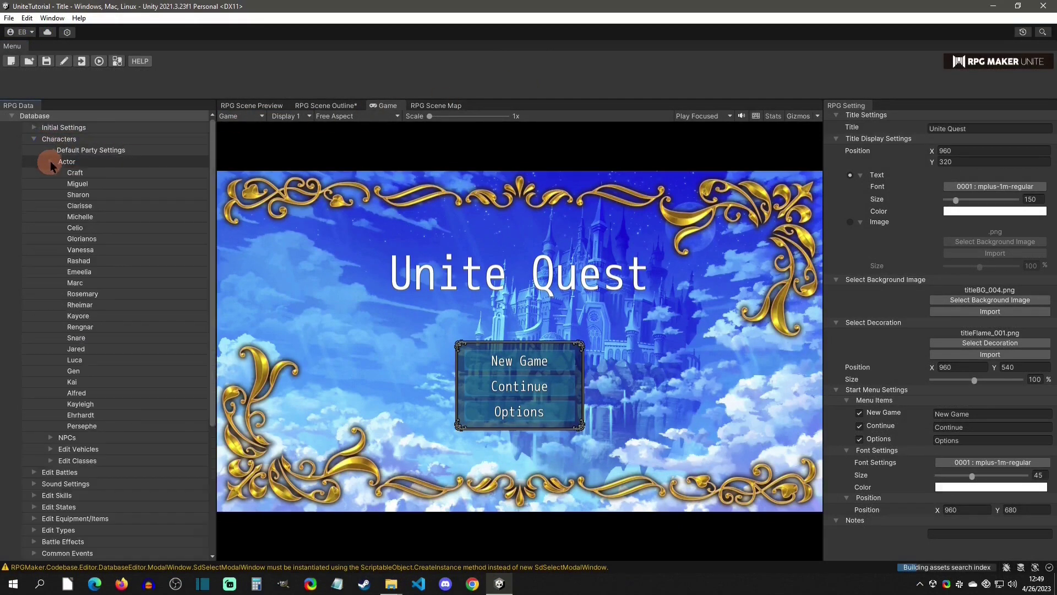
{"action": "left_click", "coordinate": [97, 172]}
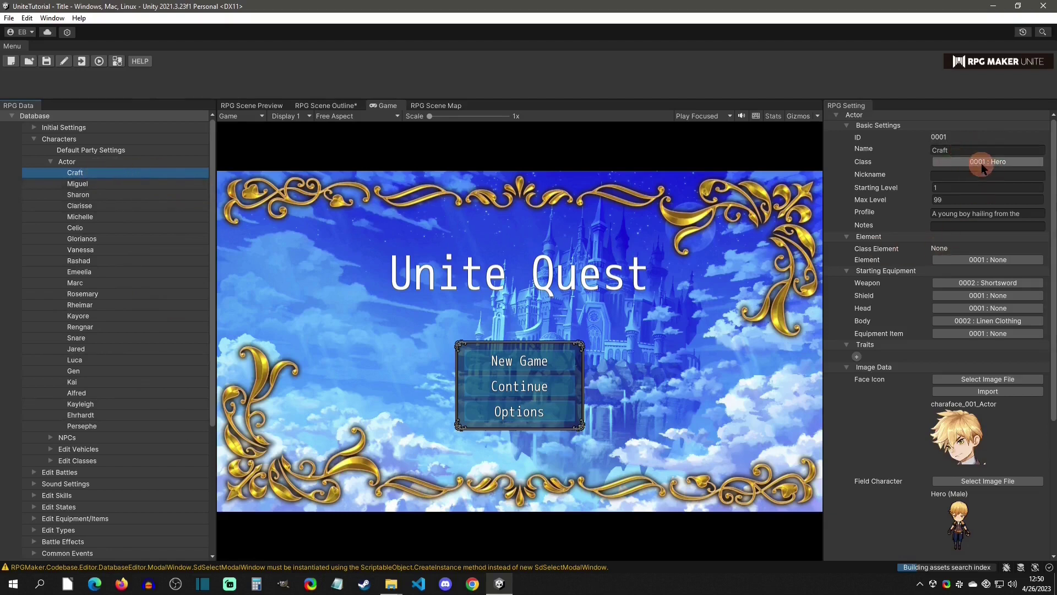
{"action": "left_click_drag", "start_coordinate": [1051, 138], "coordinate": [1051, 284]}
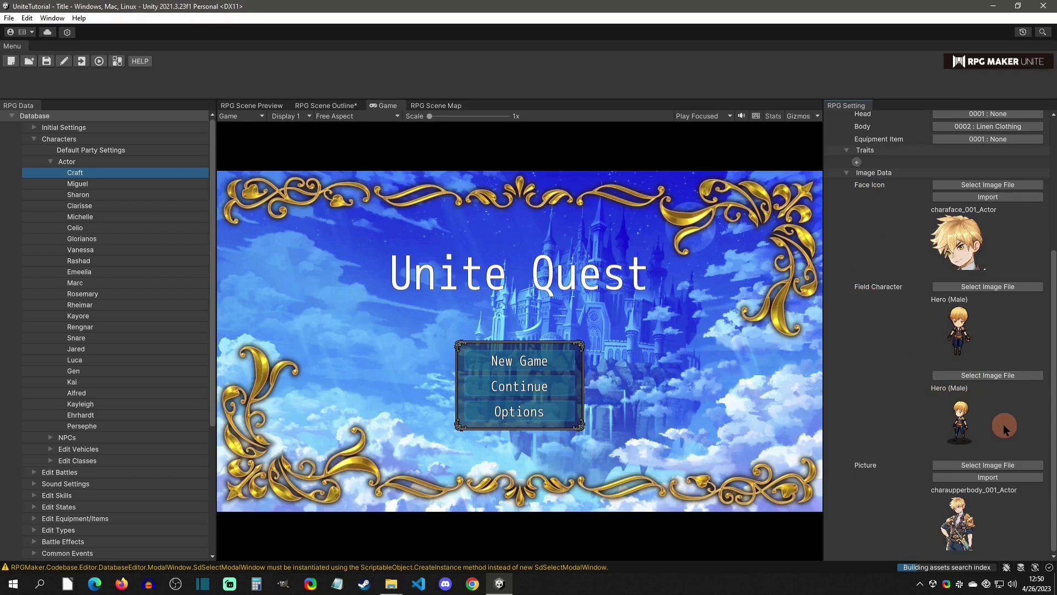
{"action": "left_click", "coordinate": [995, 187]}
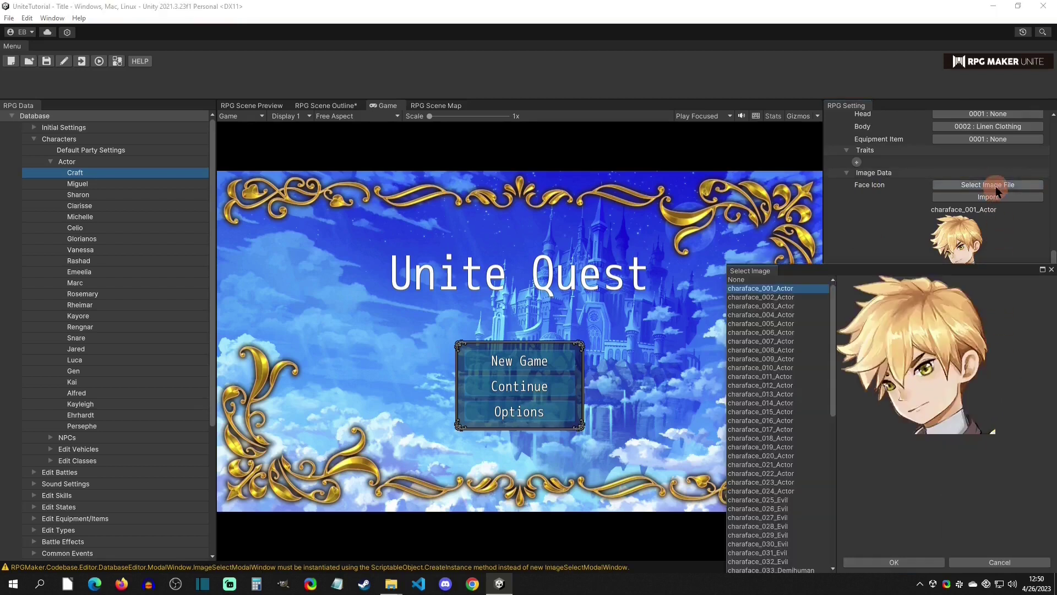
{"action": "left_click", "coordinate": [790, 301]}
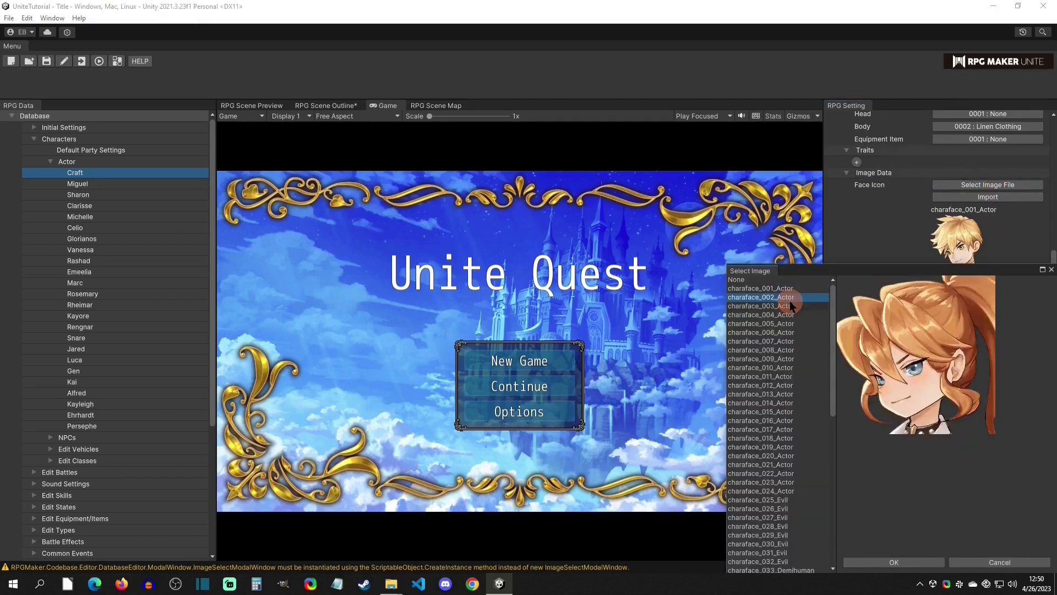
{"action": "key", "text": "Down"}
{"action": "key", "text": "Down"}
{"action": "key", "text": "Down"}
{"action": "key", "text": "Down"}
{"action": "key", "text": "Down"}
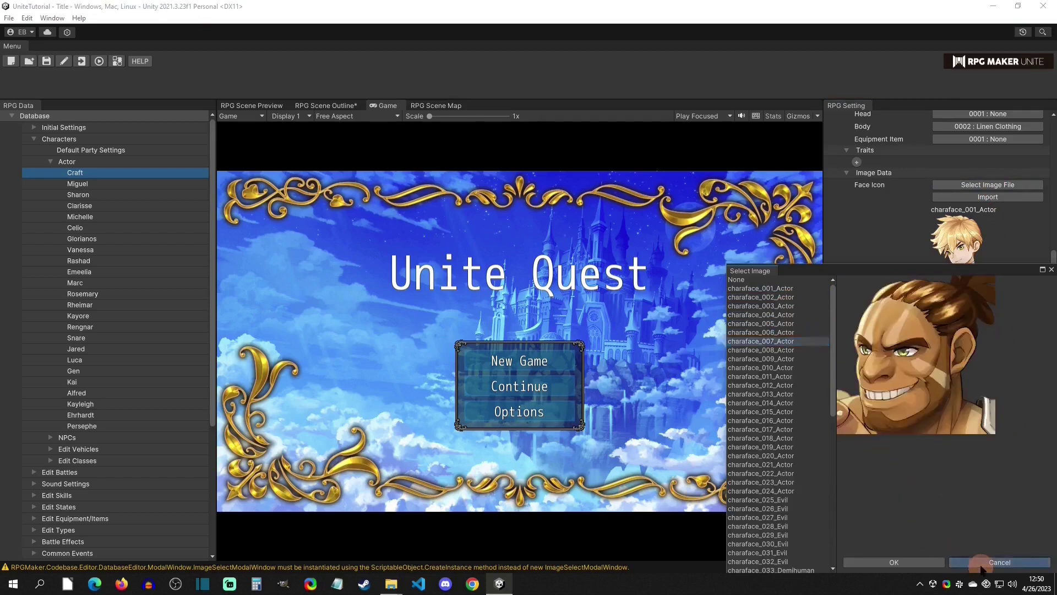
{"action": "left_click", "coordinate": [981, 562]}
{"action": "left_click", "coordinate": [990, 289]}
{"action": "key", "text": "Down"}
{"action": "key", "text": "Down"}
{"action": "key", "text": "Down"}
{"action": "key", "text": "Down"}
{"action": "key", "text": "Down"}
{"action": "left_click", "coordinate": [899, 493]}
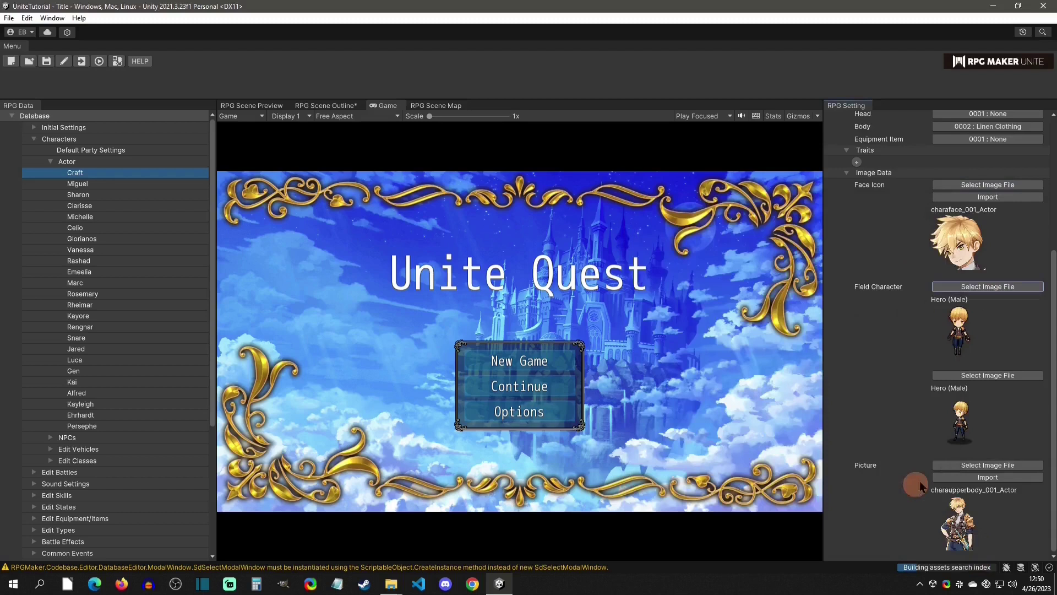
{"action": "left_click", "coordinate": [1008, 376]}
{"action": "key", "text": "Down"}
{"action": "key", "text": "Down"}
{"action": "key", "text": "Down"}
{"action": "key", "text": "Down"}
{"action": "key", "text": "Down"}
{"action": "key", "text": "Down"}
{"action": "key", "text": "Down"}
{"action": "key", "text": "Down"}
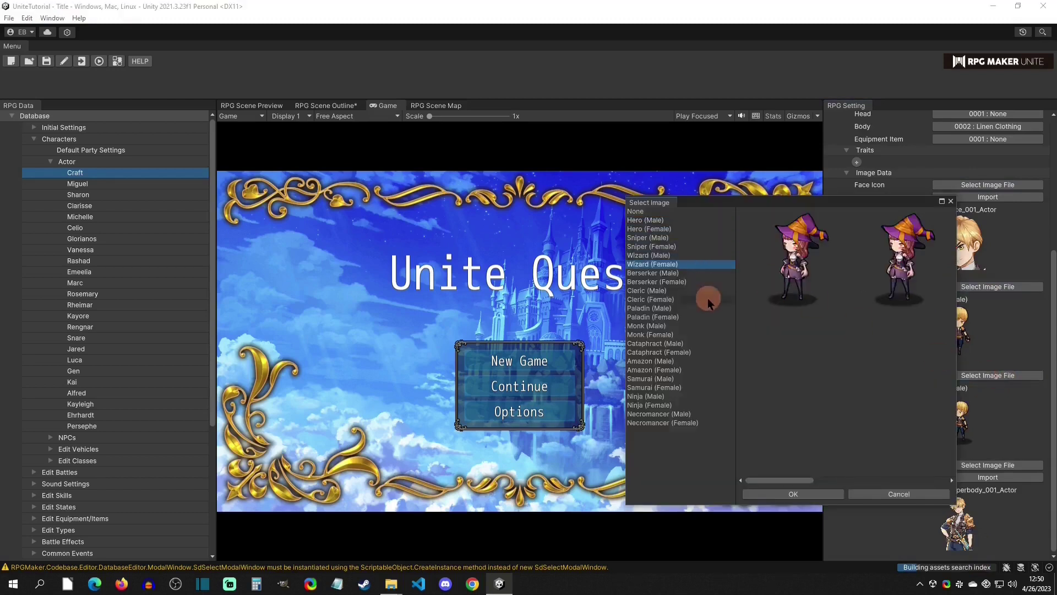
{"action": "left_click", "coordinate": [898, 493]}
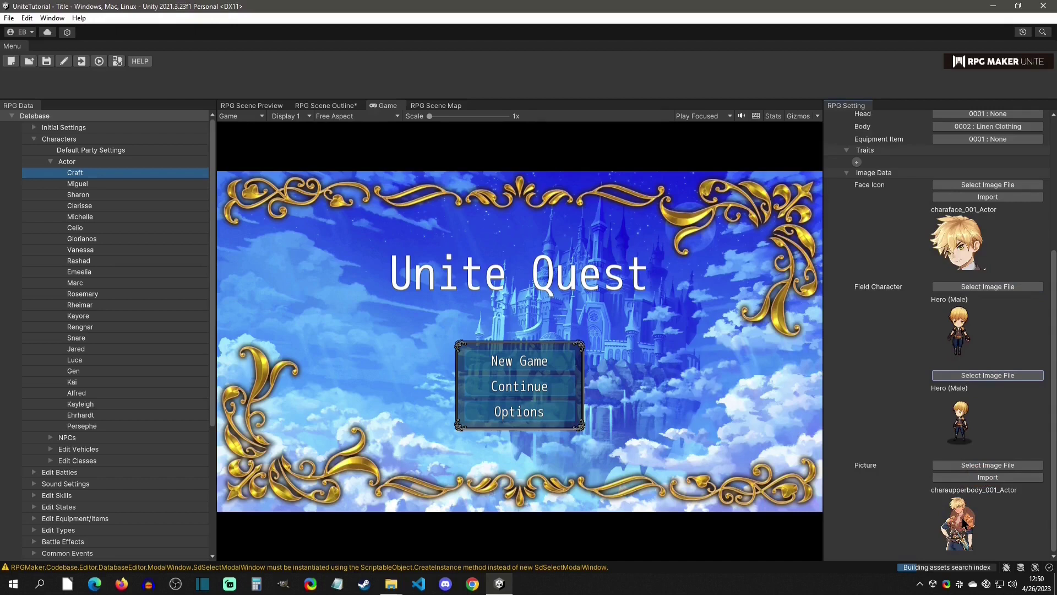
{"action": "left_click", "coordinate": [916, 478]}
- Expand Resource Manager > Characters > Field Character and view Hero (Male)
{"action": "left_click_drag", "start_coordinate": [210, 150], "coordinate": [210, 265]}
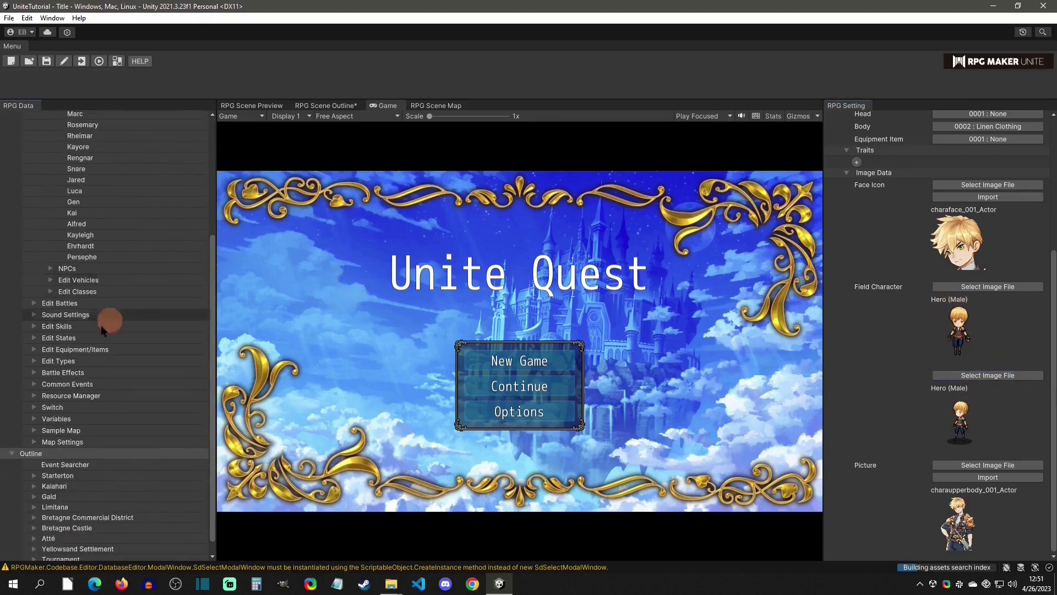
{"action": "left_click", "coordinate": [34, 395]}
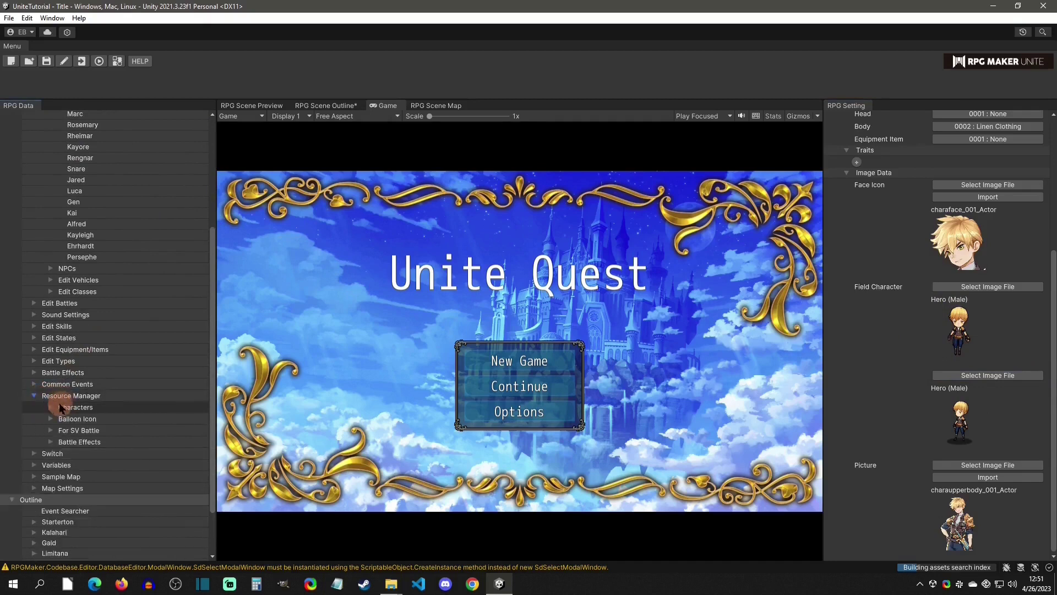
{"action": "left_click", "coordinate": [51, 407]}
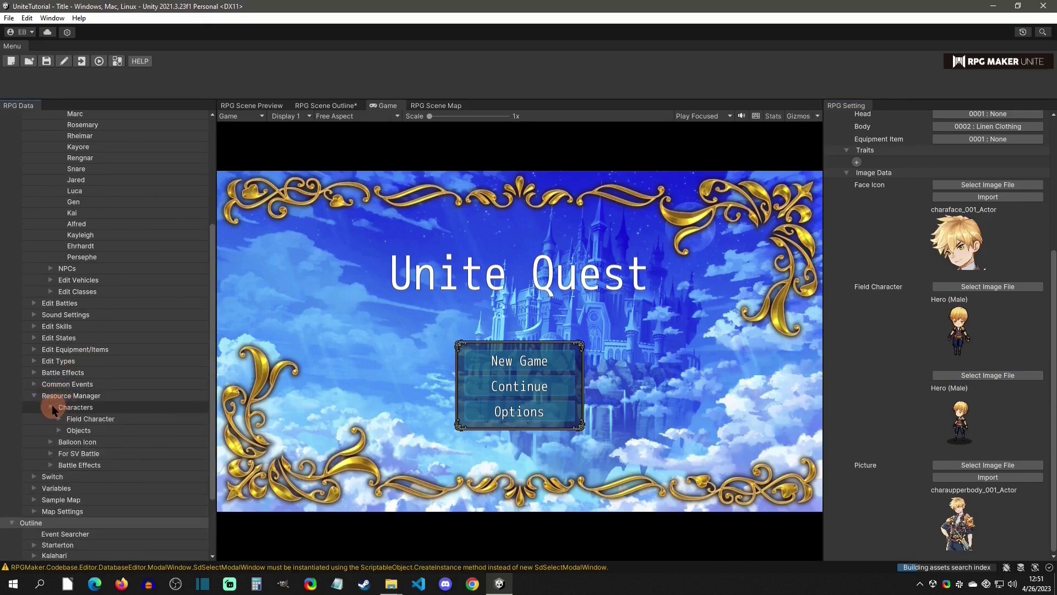
{"action": "left_click", "coordinate": [58, 418]}
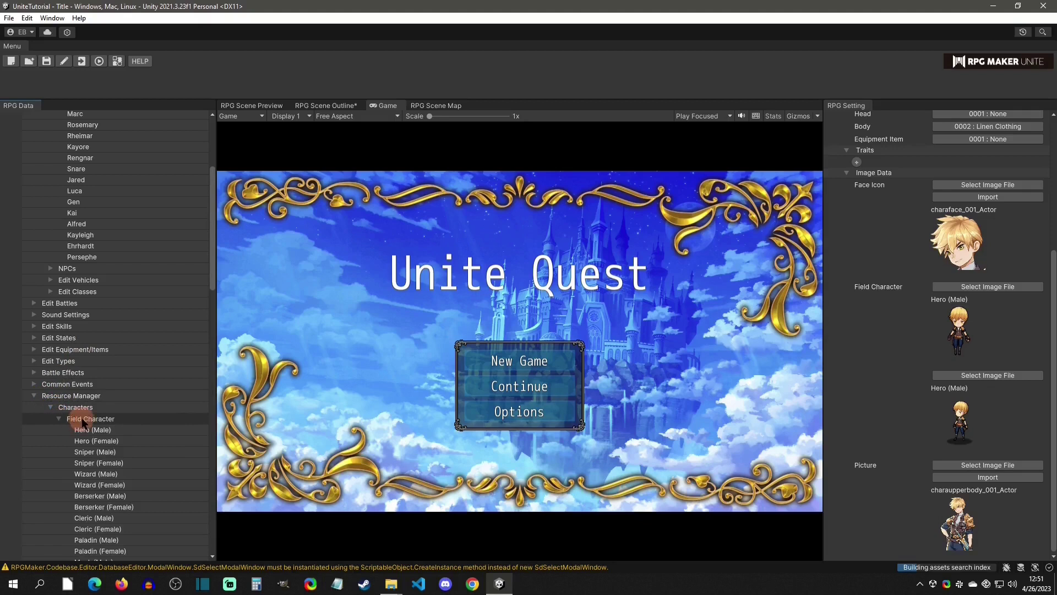
{"action": "left_click", "coordinate": [91, 430]}
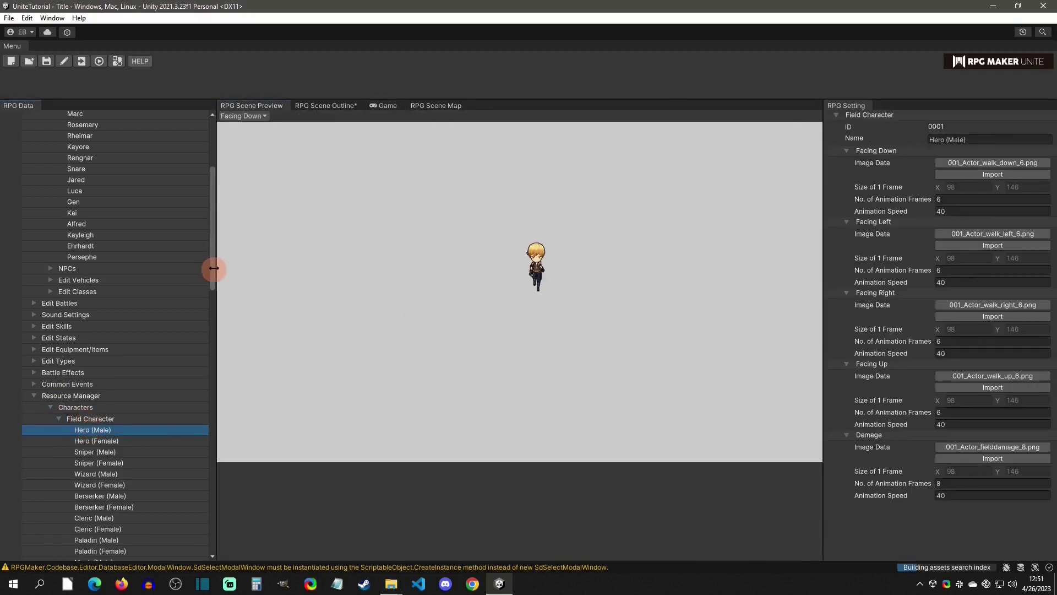
- View the Hero (Male) actor under For SV Battle > Actor
{"action": "left_click", "coordinate": [58, 415]}
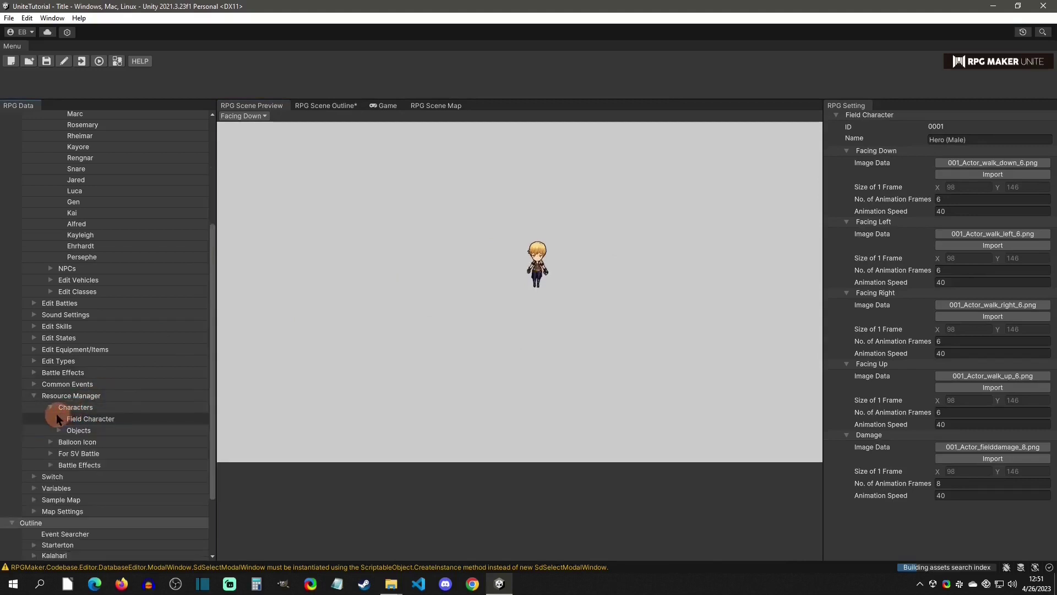
{"action": "left_click", "coordinate": [50, 453]}
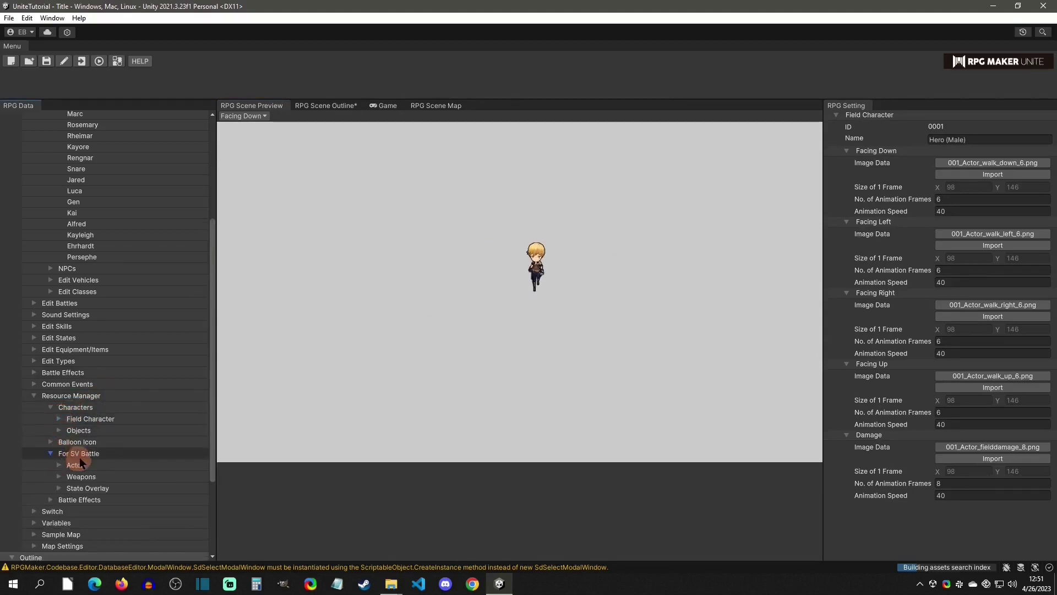
{"action": "left_click", "coordinate": [59, 465]}
{"action": "left_click", "coordinate": [100, 476]}
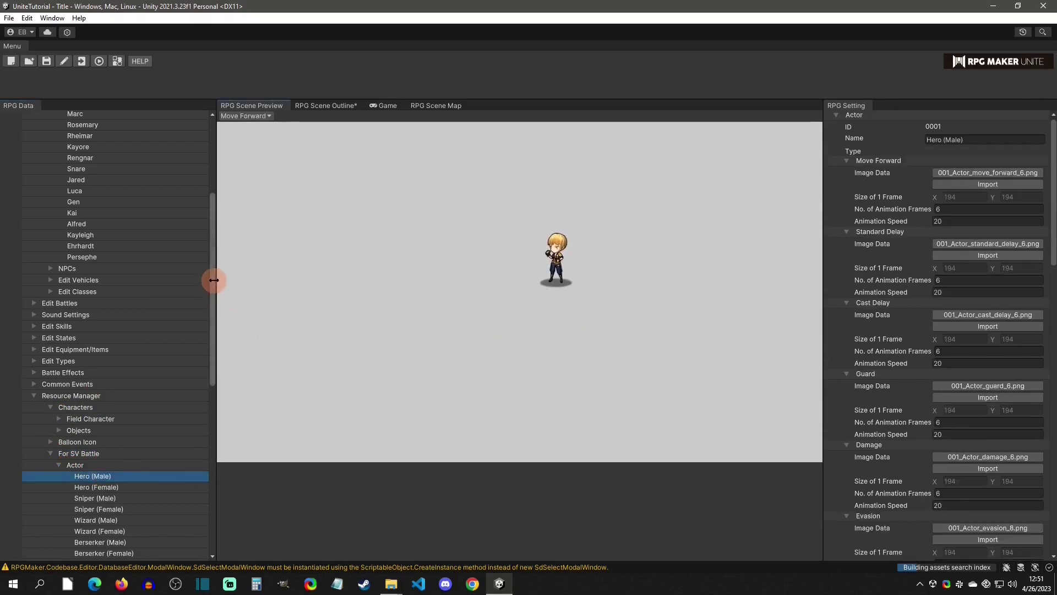
- Reselect Craft and scroll through its image data
{"action": "left_click_drag", "start_coordinate": [210, 275], "coordinate": [210, 161]}
{"action": "left_click", "coordinate": [75, 173]}
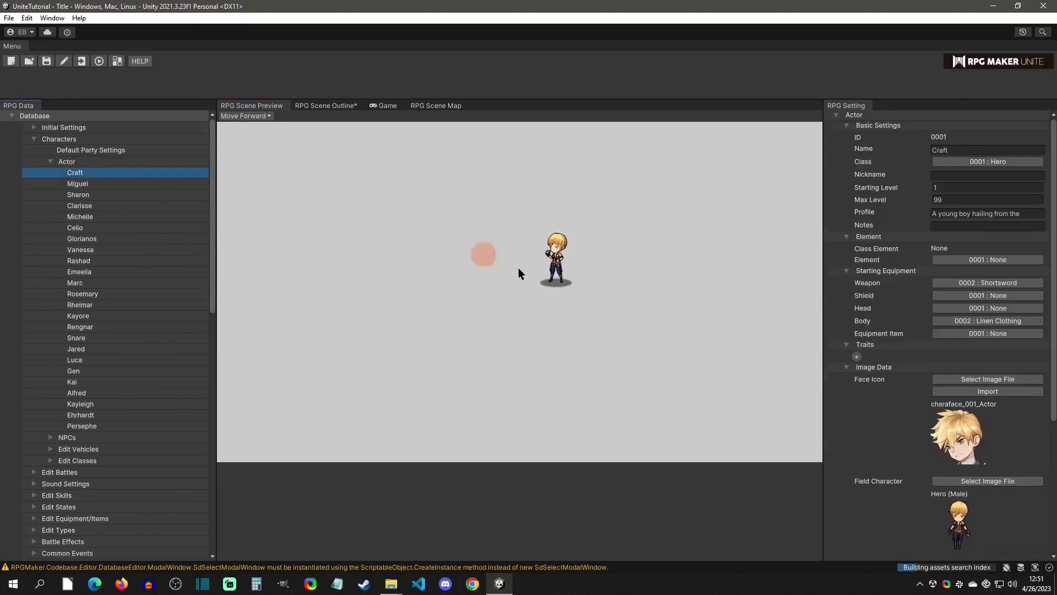
{"action": "scroll", "coordinate": [949, 414], "scroll_direction": "down", "scroll_amount": 7}
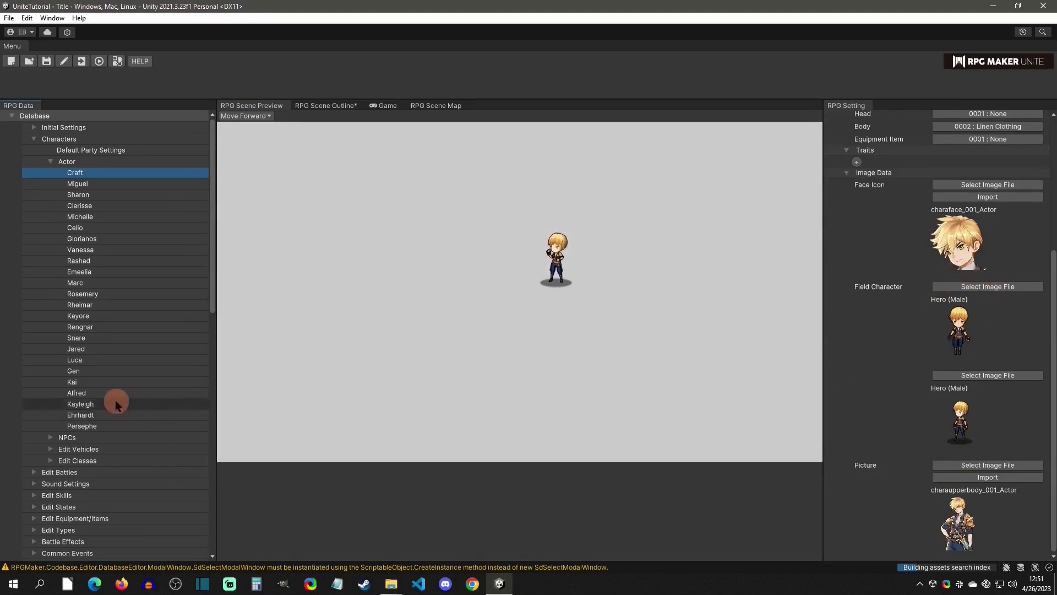
{"action": "scroll", "coordinate": [114, 402], "scroll_direction": "down", "scroll_amount": 8}
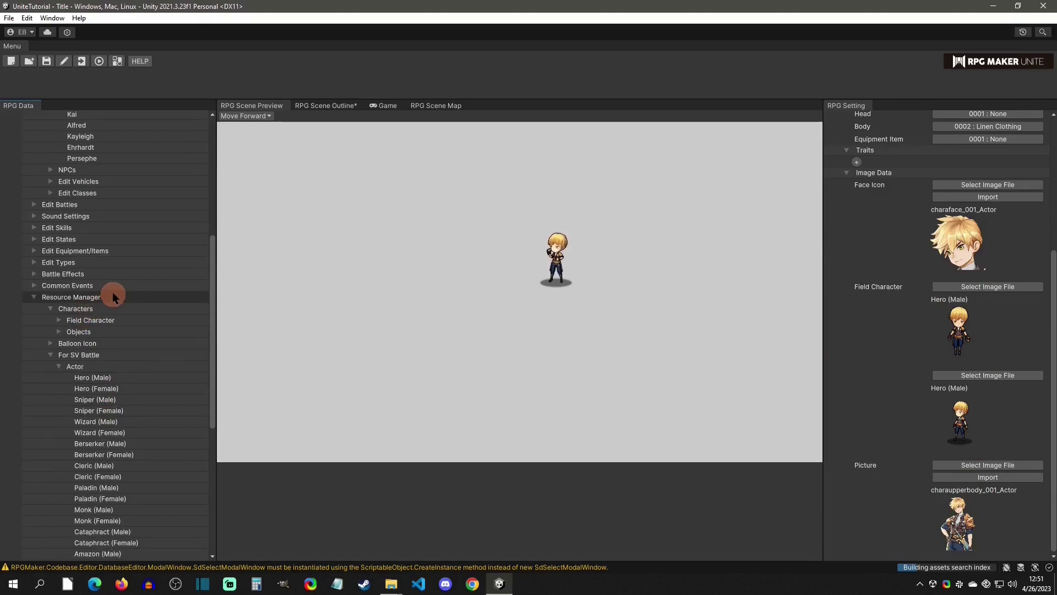
{"action": "scroll", "coordinate": [116, 298], "scroll_direction": "up", "scroll_amount": 8}
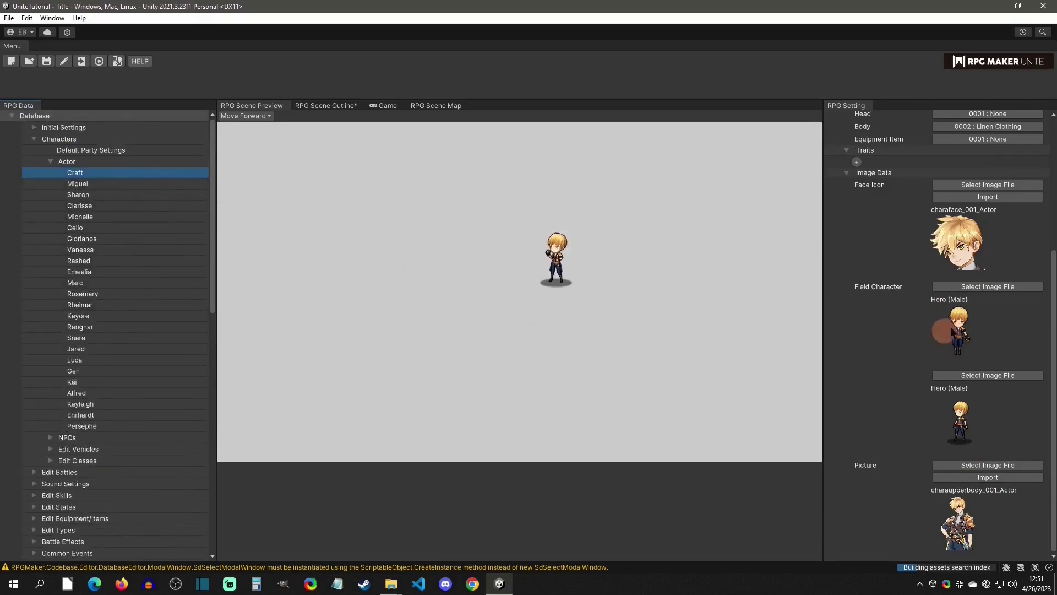
- Add a new actor and rename its #0025Undefined placeholder to NewActor
{"action": "right_click", "coordinate": [94, 160]}
{"action": "left_click", "coordinate": [110, 161]}
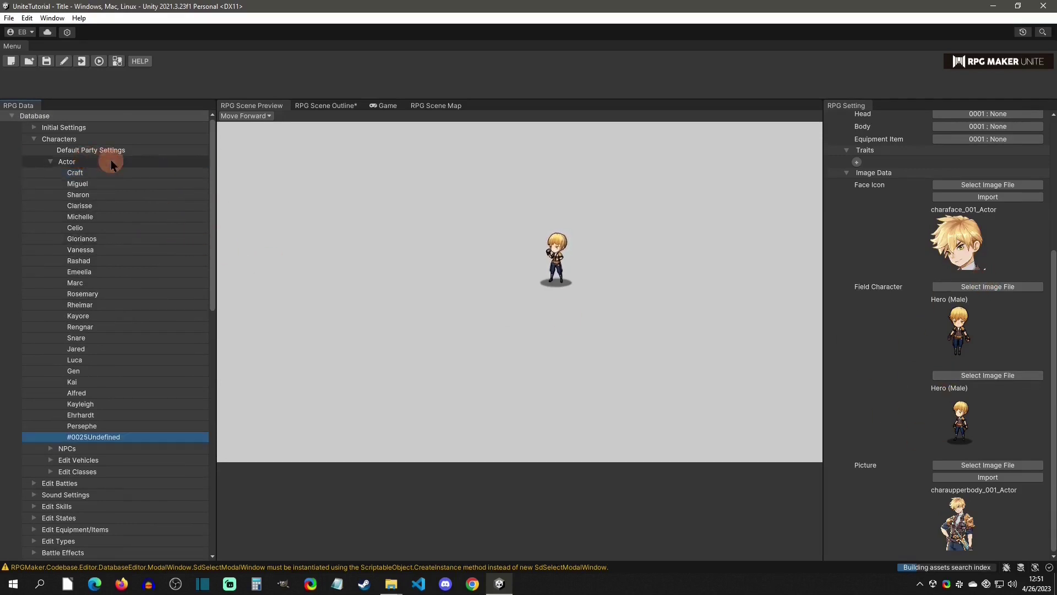
{"action": "left_click", "coordinate": [116, 438]}
{"action": "left_click", "coordinate": [1002, 151]}
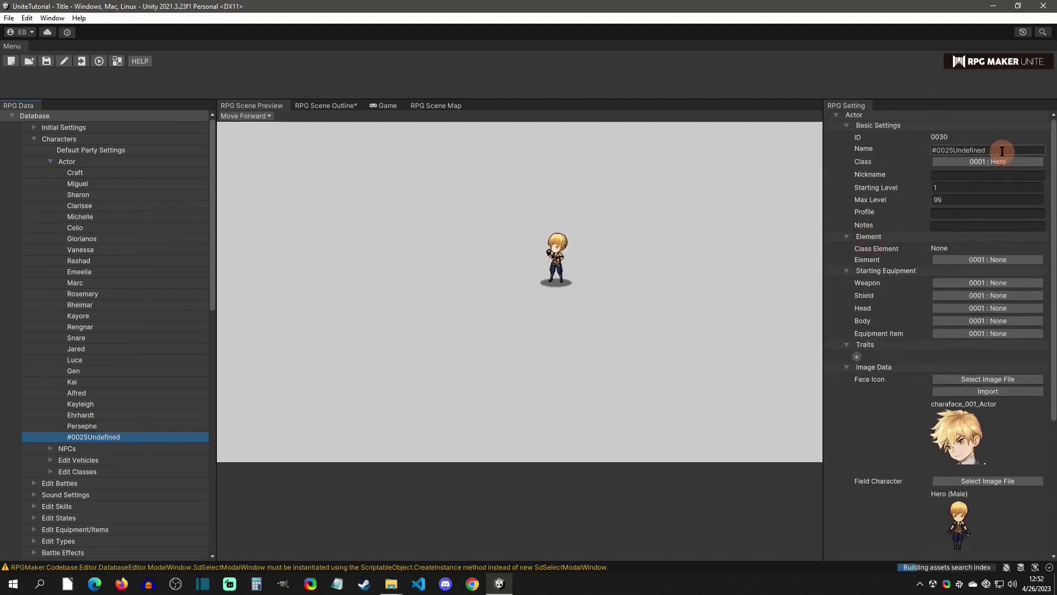
{"action": "left_click_drag", "start_coordinate": [1002, 151], "coordinate": [863, 142]}
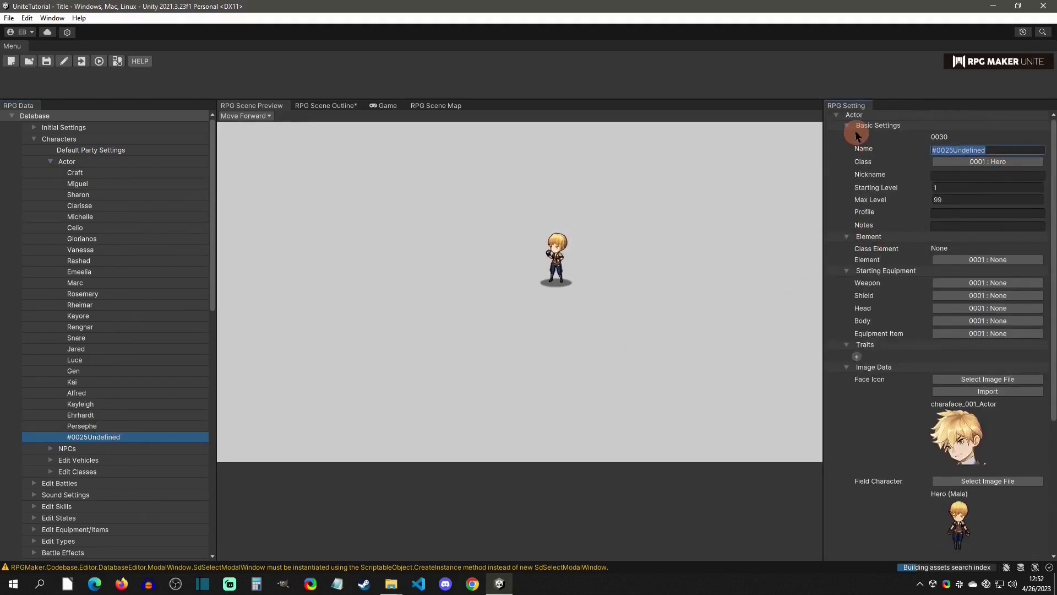
{"action": "type", "text": "NewACt"}
{"action": "key", "text": "BackSpace"}
{"action": "key", "text": "BackSpace"}
{"action": "type", "text": "ctor"}
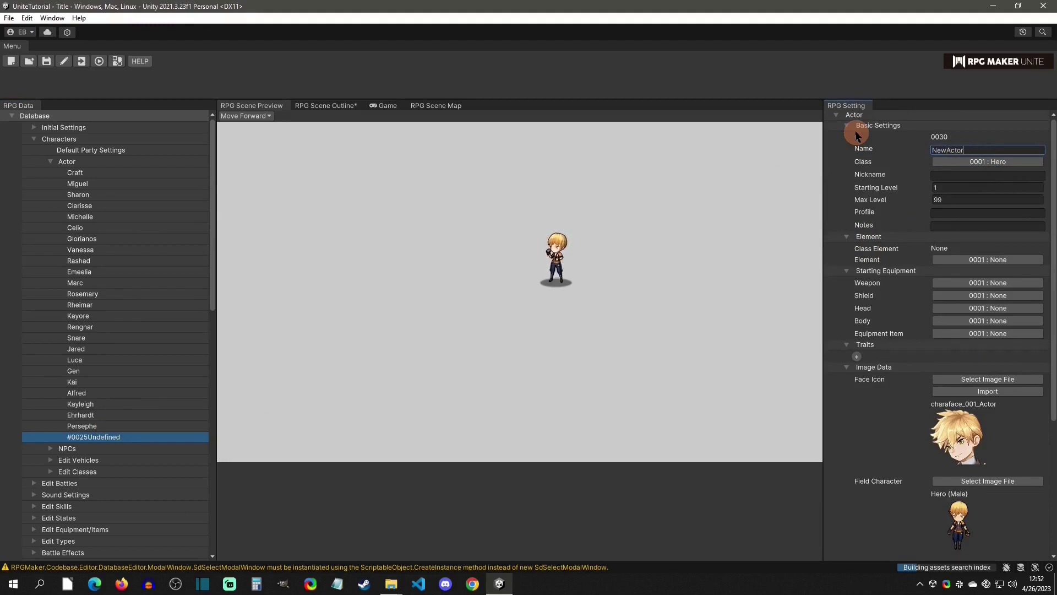
{"action": "left_click", "coordinate": [958, 437]}
{"action": "scroll", "coordinate": [970, 440], "scroll_direction": "down", "scroll_amount": 5}
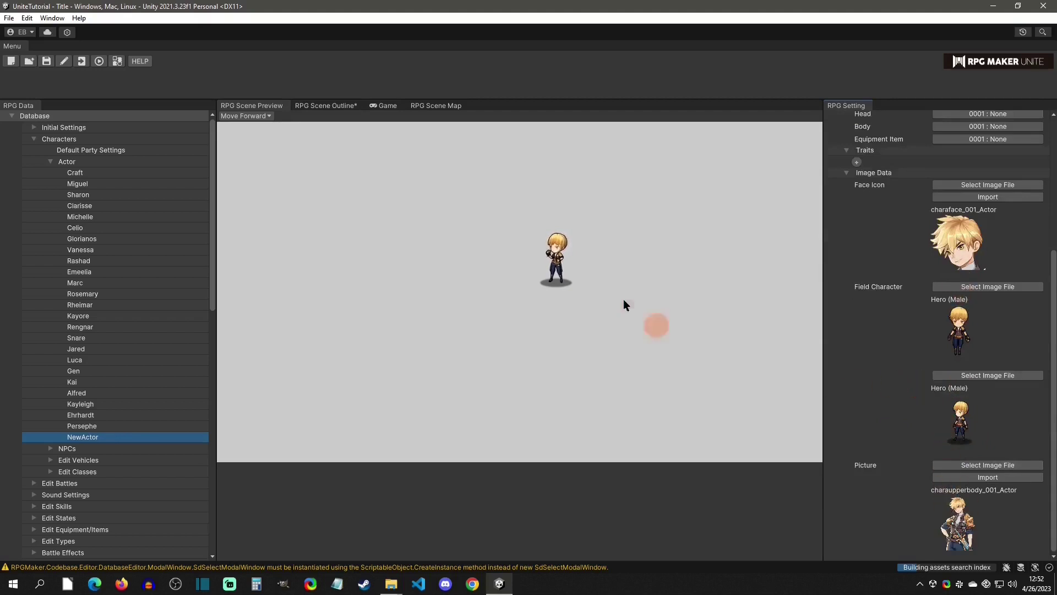
- Set the Default Party's starting main character to 0025 : NewActor, then reopen NewActor's settings
{"action": "left_click", "coordinate": [127, 151]}
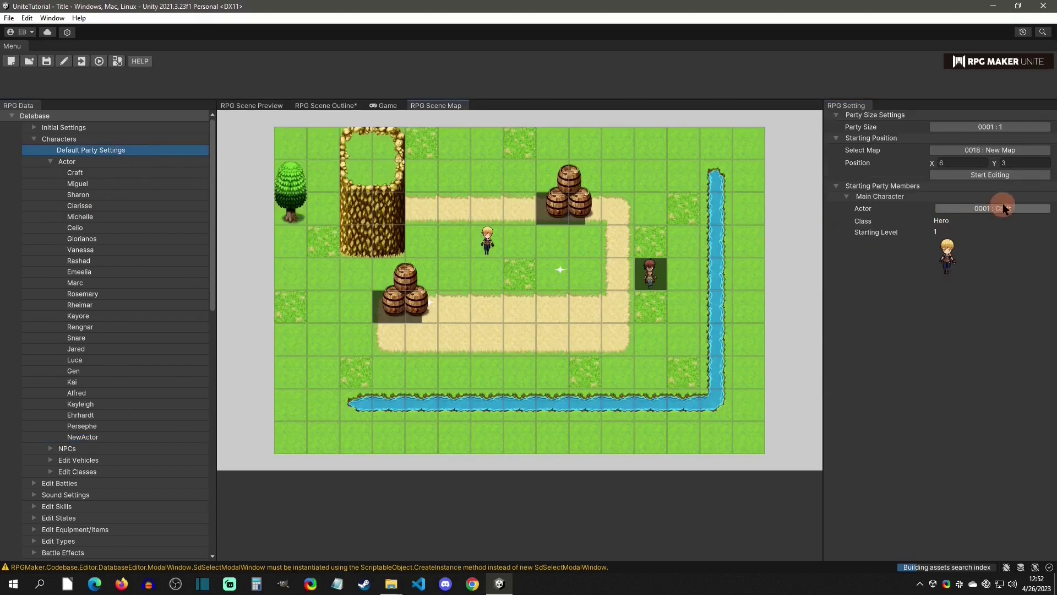
{"action": "left_click", "coordinate": [1003, 208]}
{"action": "scroll", "coordinate": [1008, 315], "scroll_direction": "down", "scroll_amount": 3}
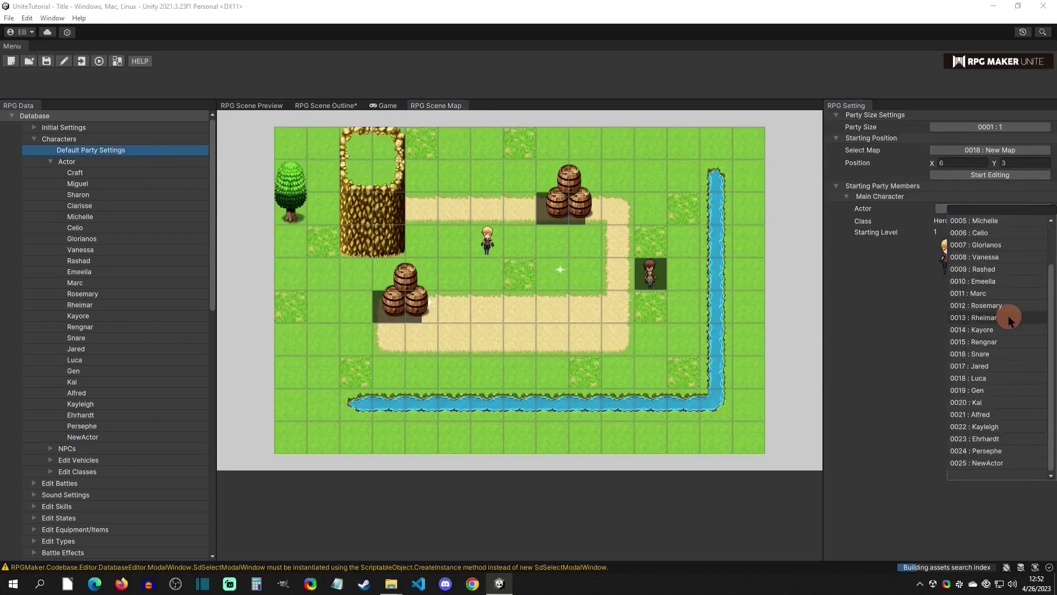
{"action": "left_click", "coordinate": [1014, 463]}
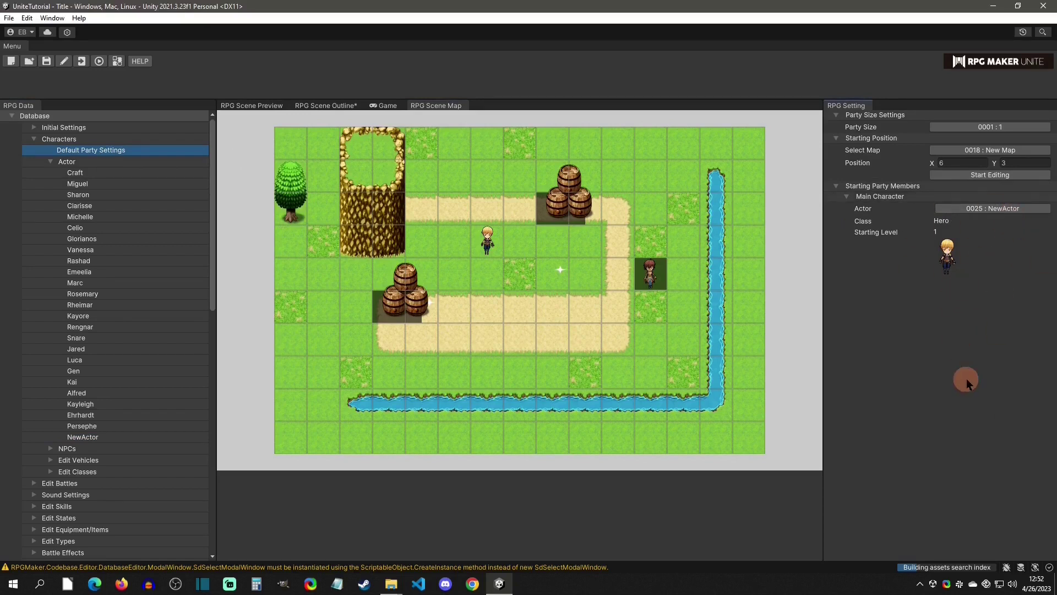
{"action": "left_click", "coordinate": [171, 436]}
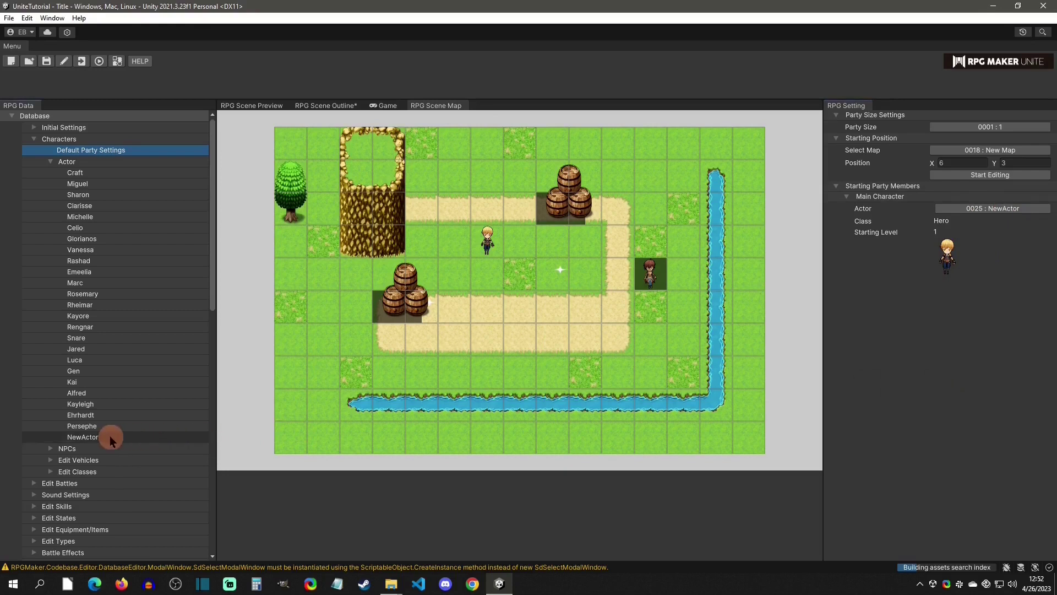
- Confirm NewActor's Picture image as None in the Select Image dialog
{"action": "scroll", "coordinate": [918, 419], "scroll_direction": "down", "scroll_amount": 4}
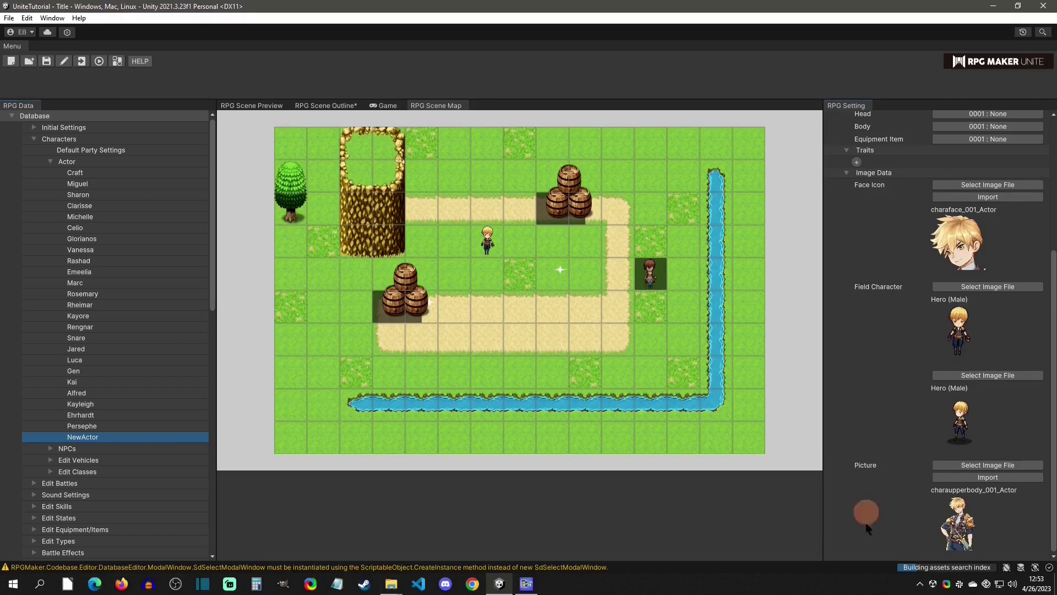
{"action": "left_click", "coordinate": [968, 466]}
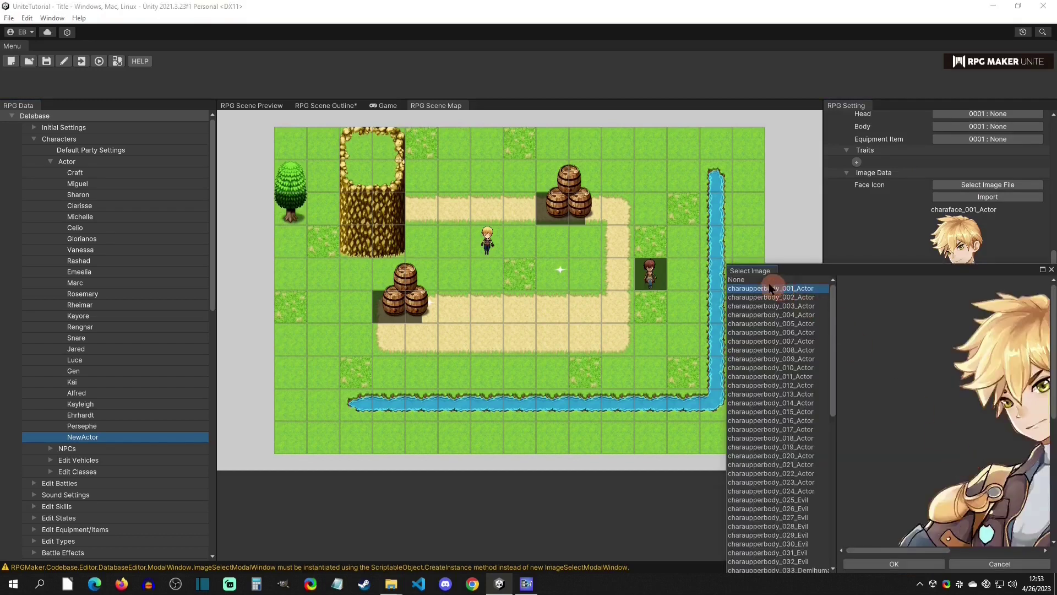
{"action": "left_click", "coordinate": [917, 564]}
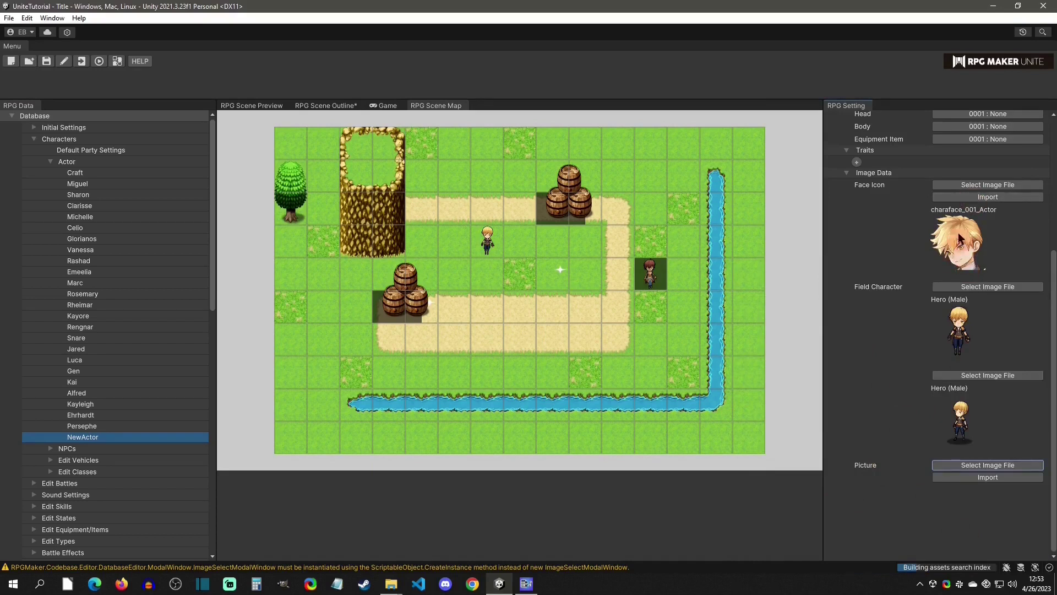
- In the converter's Character Slice page, set Spritesheet Type to Face Set and load face.png
{"action": "left_click", "coordinate": [526, 584]}
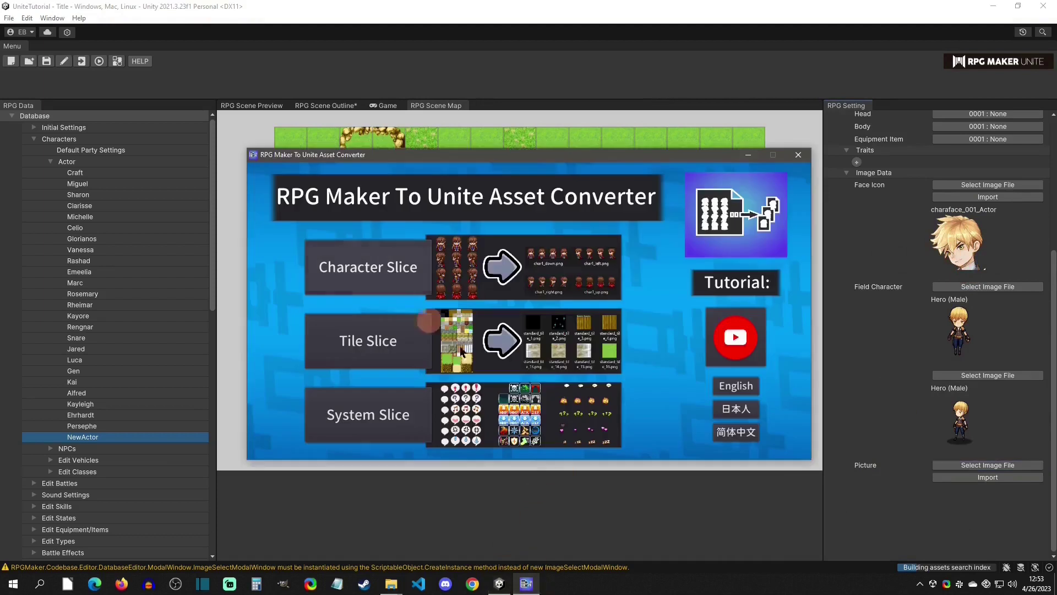
{"action": "left_click", "coordinate": [401, 286]}
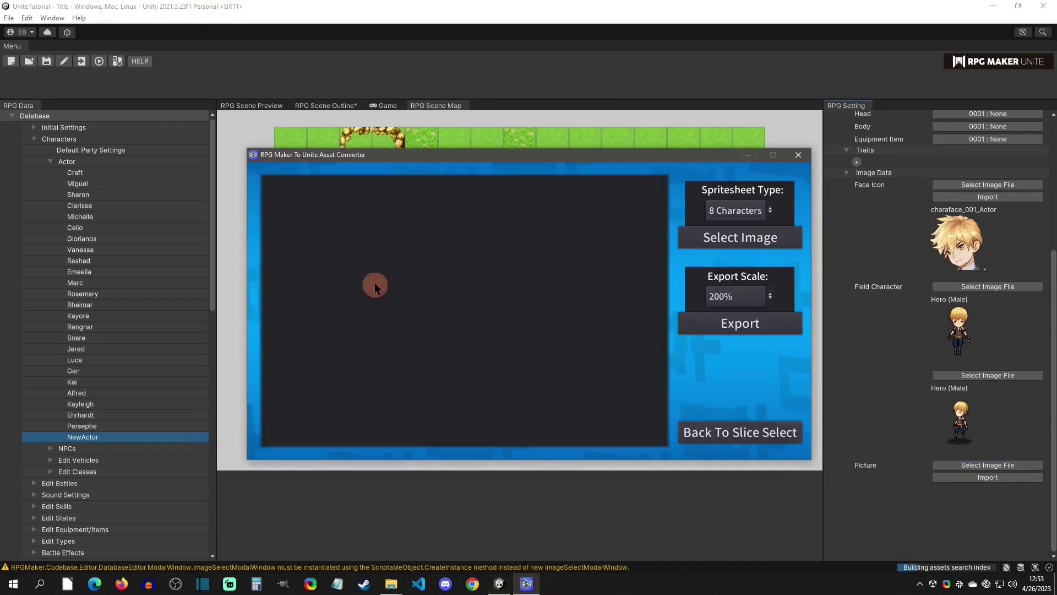
{"action": "left_click", "coordinate": [735, 238]}
{"action": "left_click", "coordinate": [732, 211]}
{"action": "left_click", "coordinate": [738, 211]}
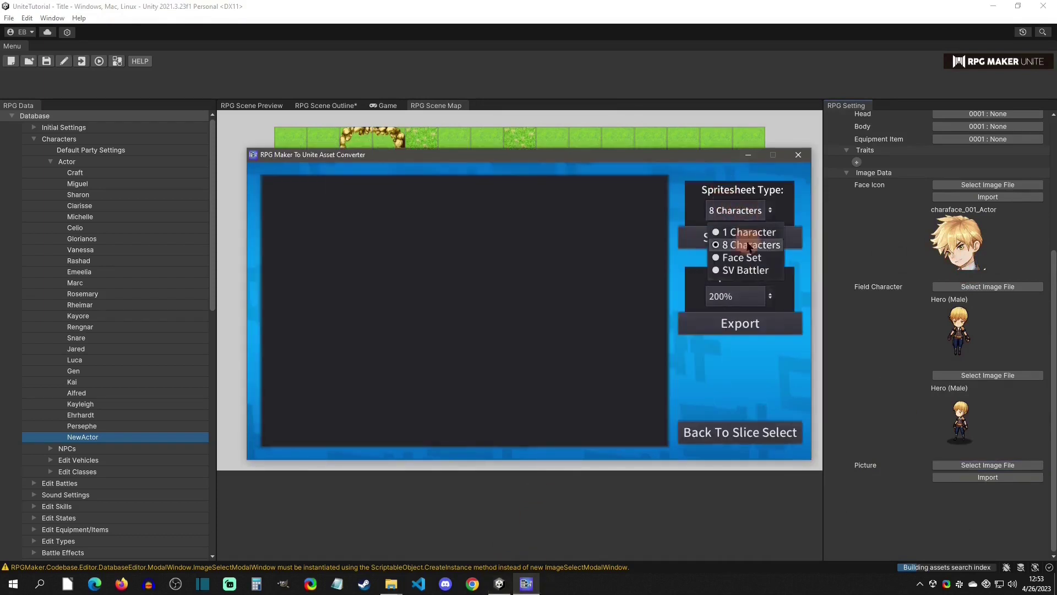
{"action": "left_click", "coordinate": [742, 257]}
{"action": "left_click", "coordinate": [733, 237]}
{"action": "double_click", "coordinate": [400, 243]}
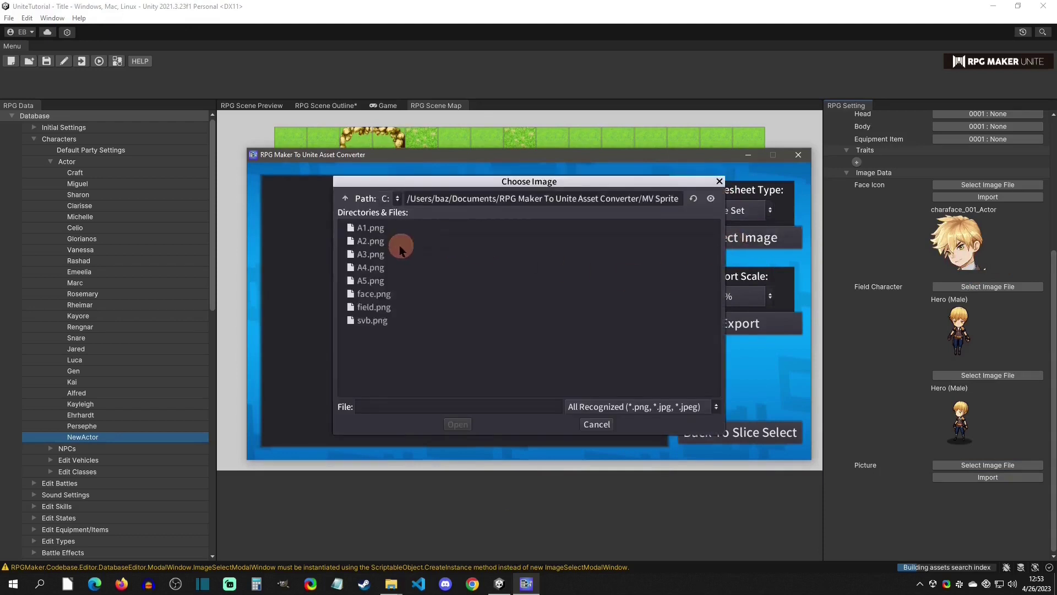
{"action": "left_click", "coordinate": [374, 293]}
{"action": "left_click", "coordinate": [459, 423]}
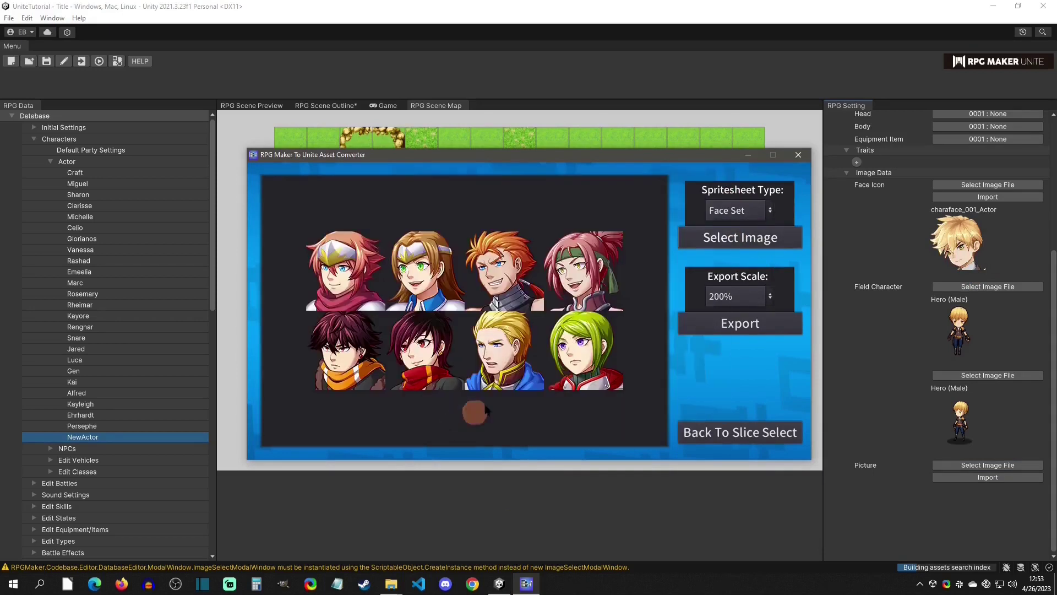
- Export the sliced faces to the Converted Sprites folder
{"action": "left_click", "coordinate": [739, 337]}
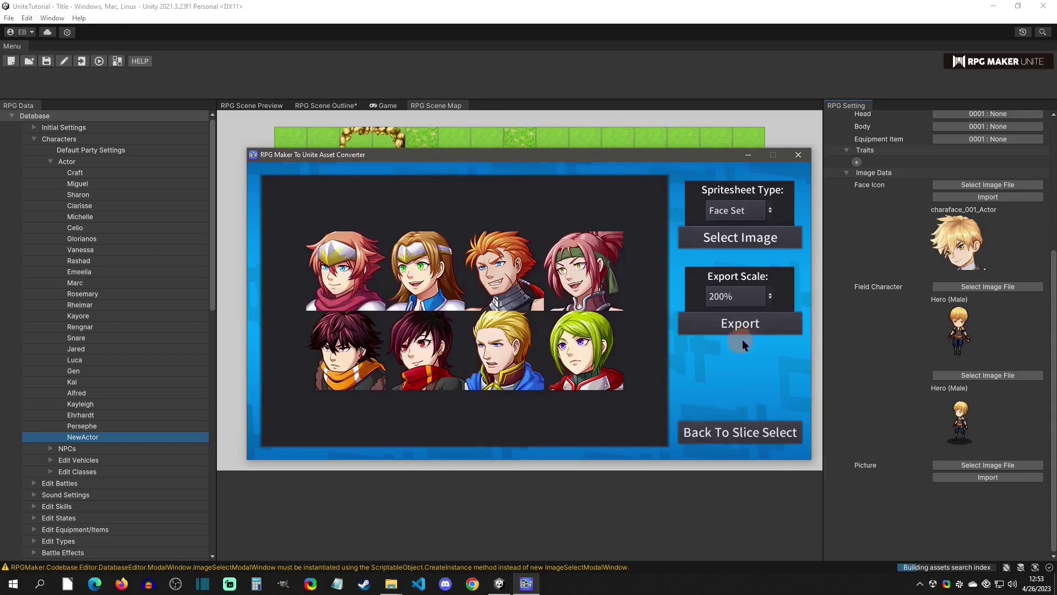
{"action": "double_click", "coordinate": [410, 230]}
{"action": "left_click", "coordinate": [482, 438]}
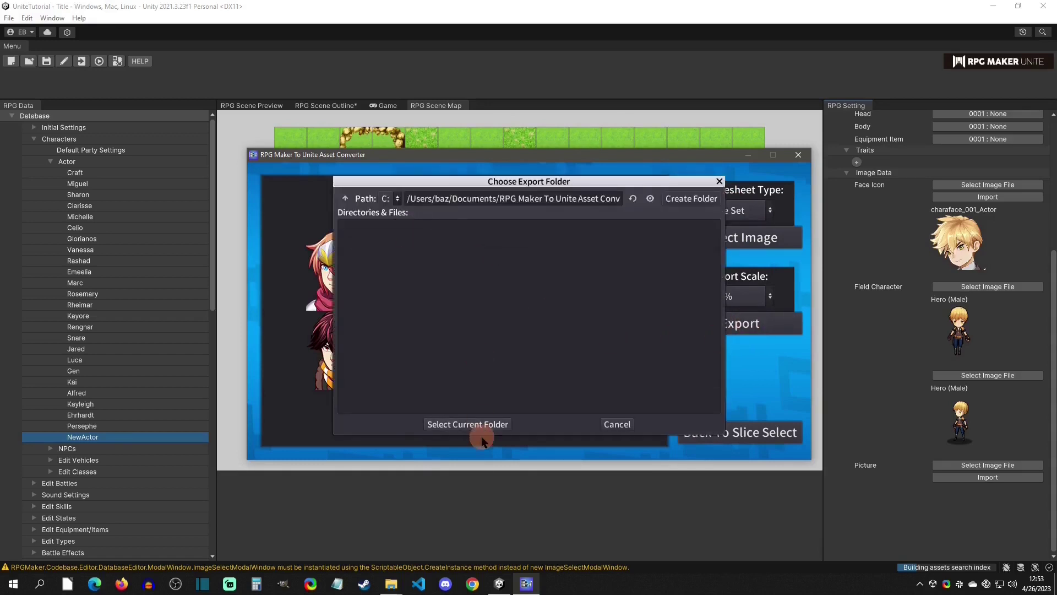
{"action": "left_click", "coordinate": [520, 331]}
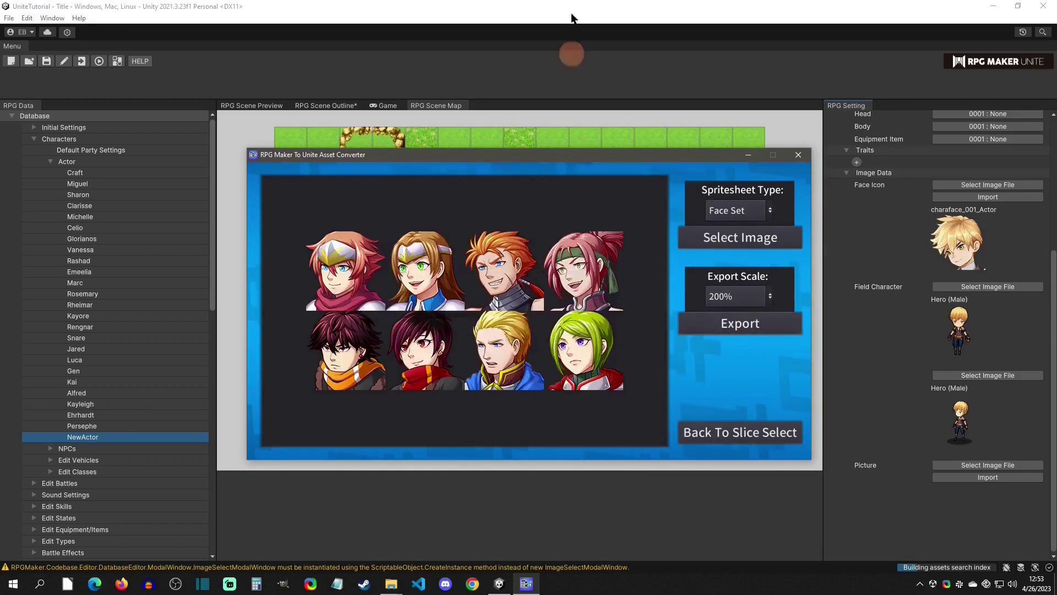
- Check face_1.png in the Converted Sprites Explorer window, then return to the editor
{"action": "left_click", "coordinate": [390, 584]}
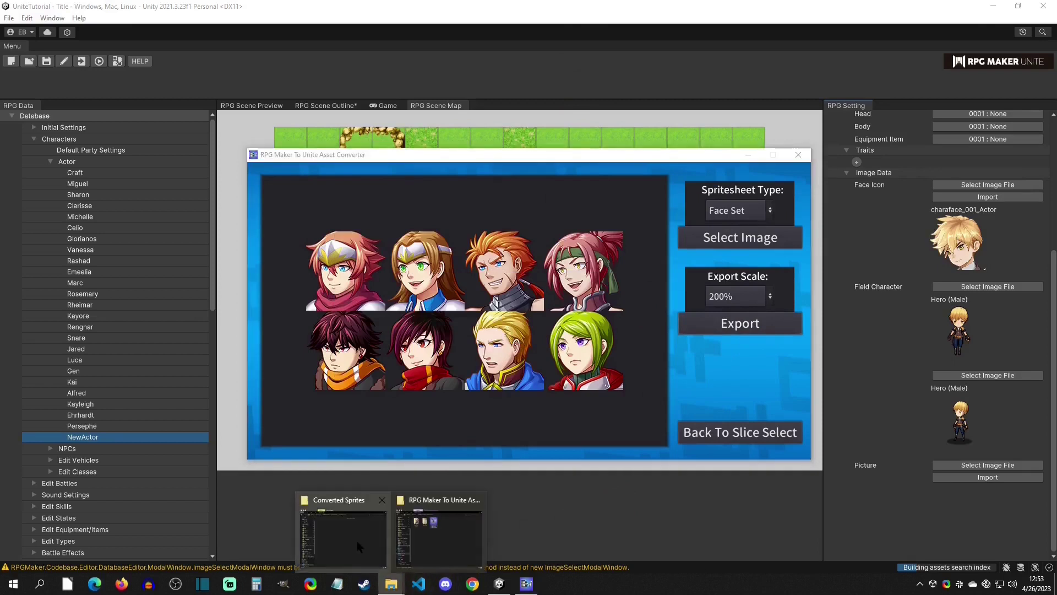
{"action": "left_click", "coordinate": [358, 547]}
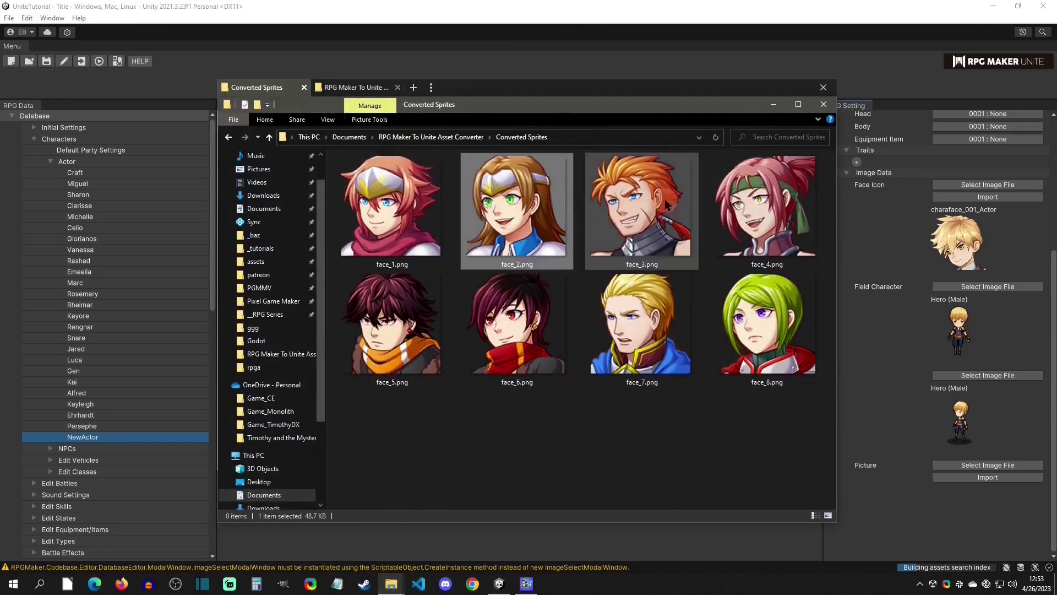
{"action": "left_click", "coordinate": [385, 220]}
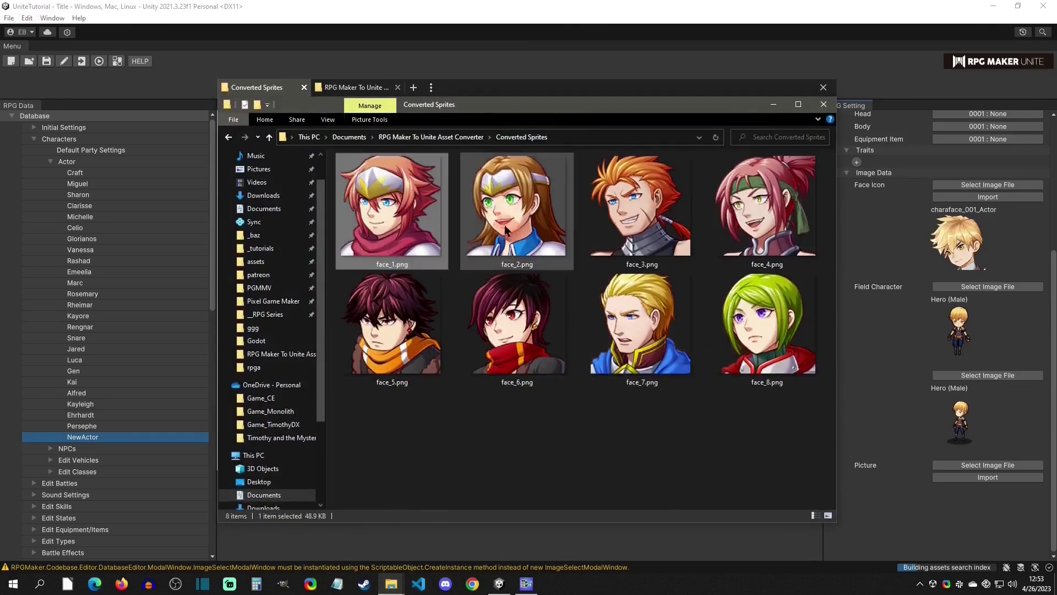
{"action": "left_click", "coordinate": [679, 61]}
- Import face_1.png as NewActor's face icon
{"action": "left_click", "coordinate": [987, 197]}
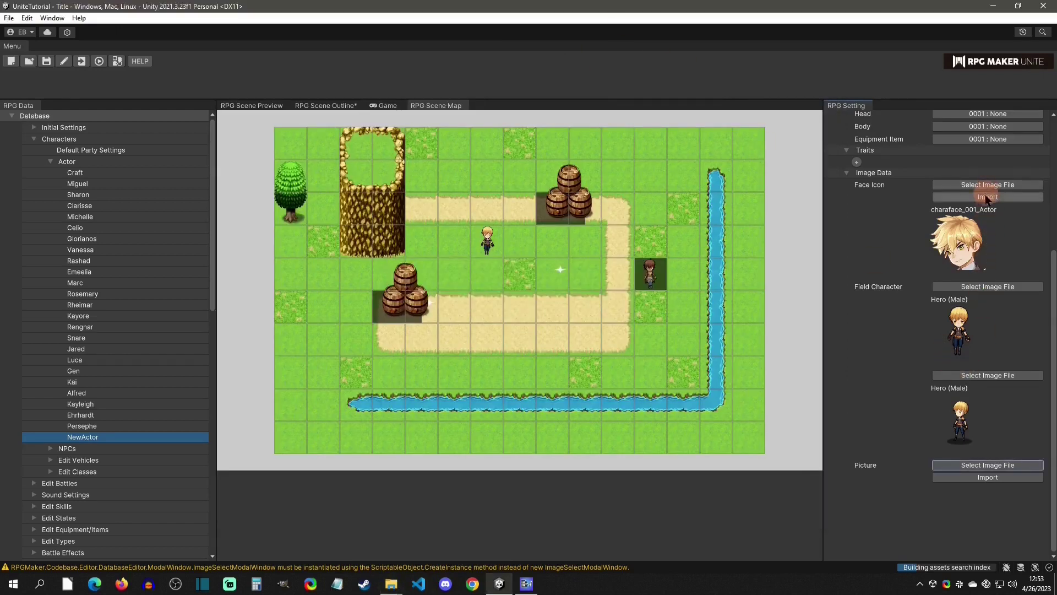
{"action": "left_click", "coordinate": [466, 165]}
{"action": "left_click", "coordinate": [536, 380]}
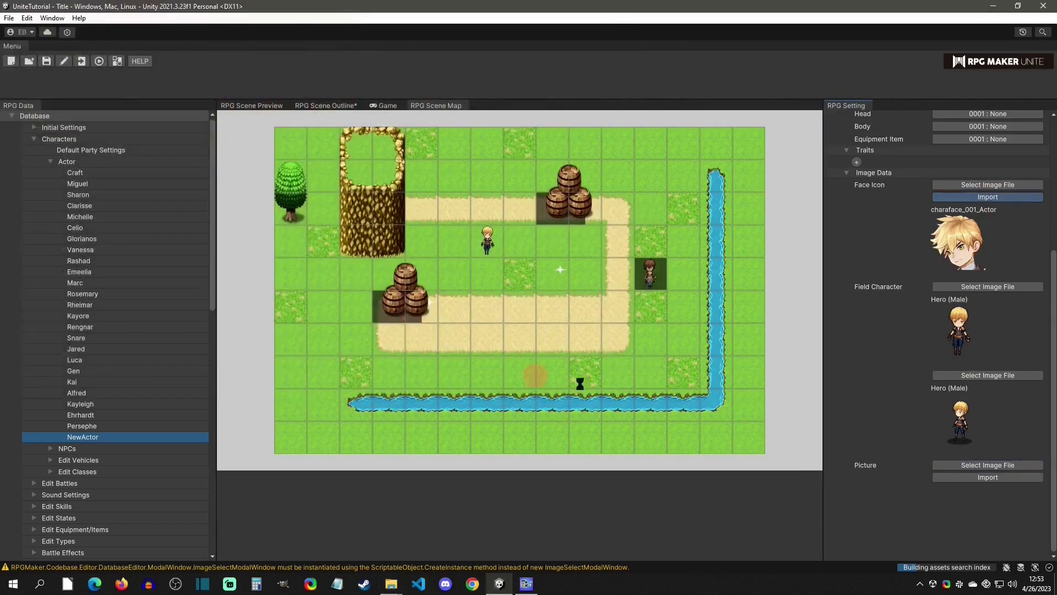
{"action": "left_click", "coordinate": [597, 312]}
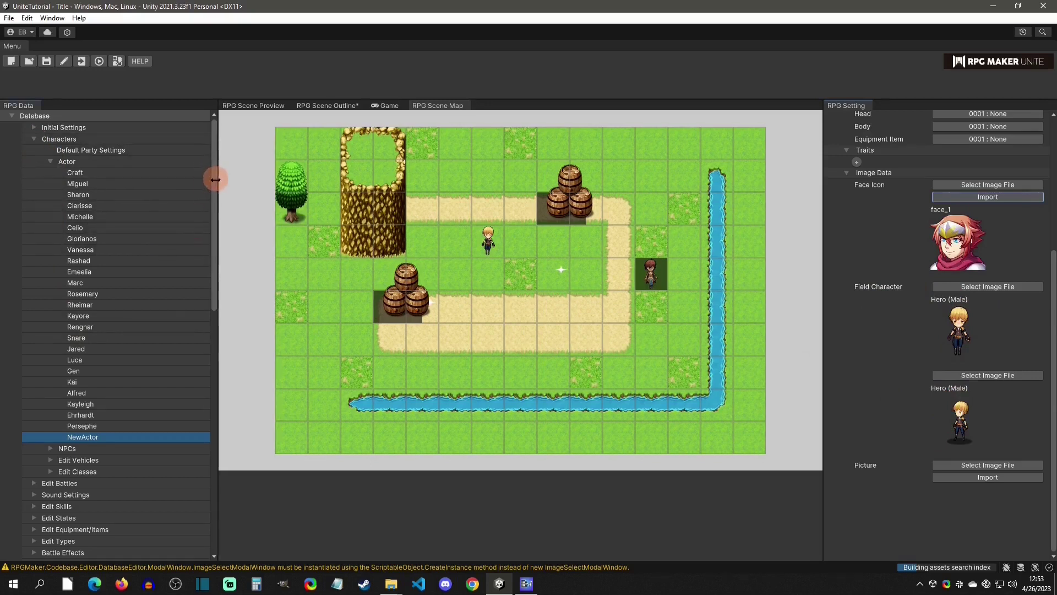
{"action": "left_click_drag", "start_coordinate": [213, 187], "coordinate": [212, 295]}
- Add a new entry under Resource Manager > Field Character named NewActorField
{"action": "left_click", "coordinate": [51, 246]}
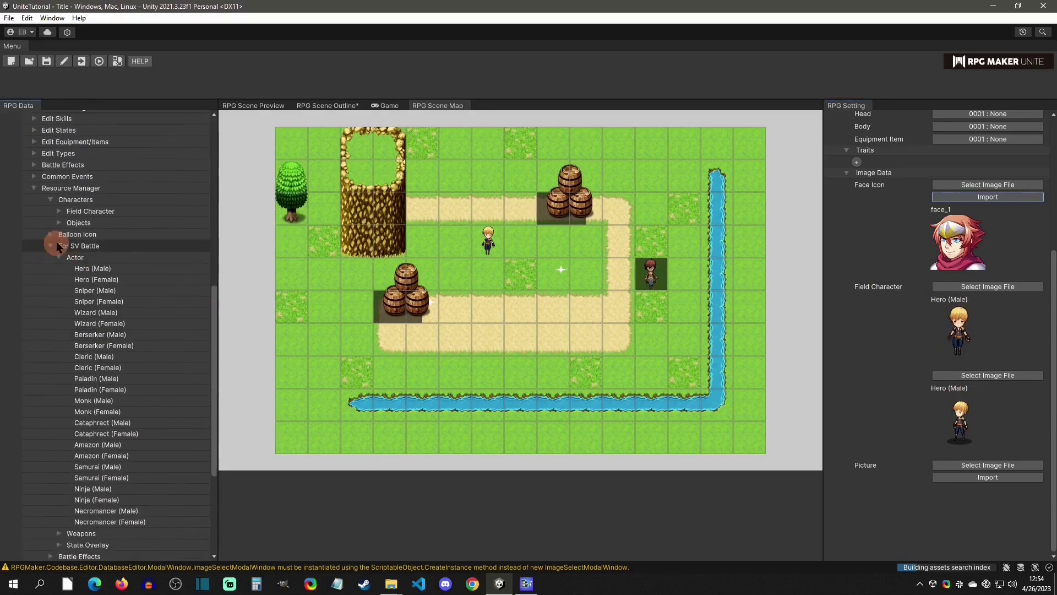
{"action": "left_click", "coordinate": [50, 245]}
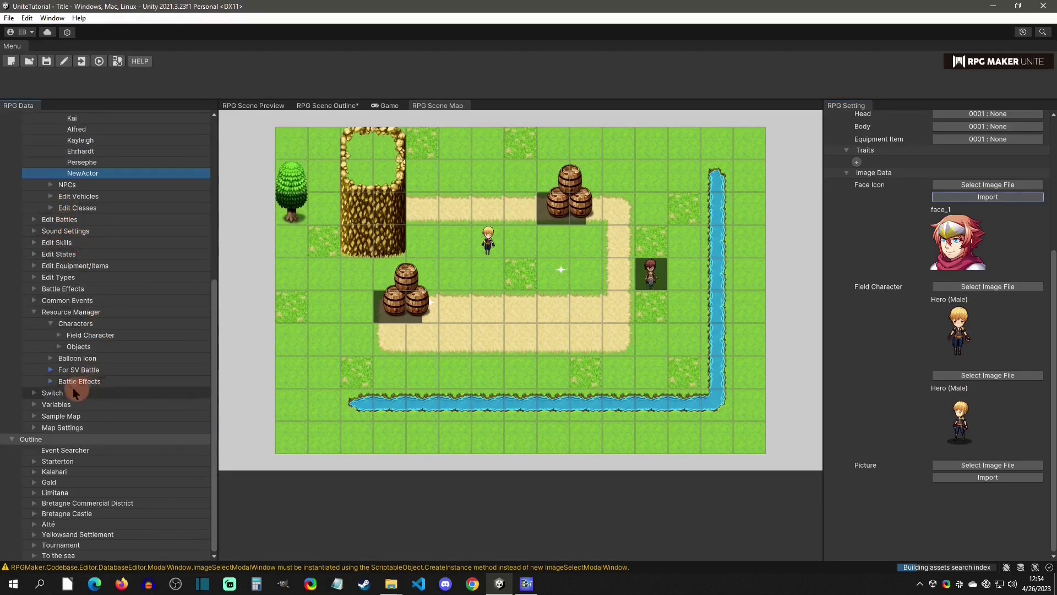
{"action": "left_click", "coordinate": [59, 335]}
{"action": "scroll", "coordinate": [110, 265], "scroll_direction": "down", "scroll_amount": 4}
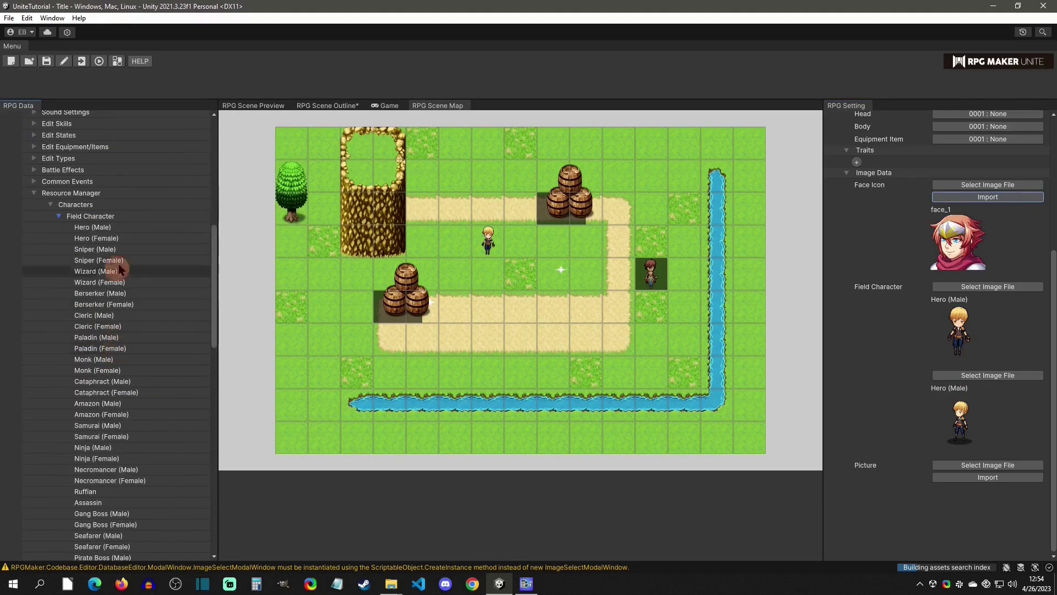
{"action": "right_click", "coordinate": [142, 218]}
{"action": "left_click", "coordinate": [176, 219]}
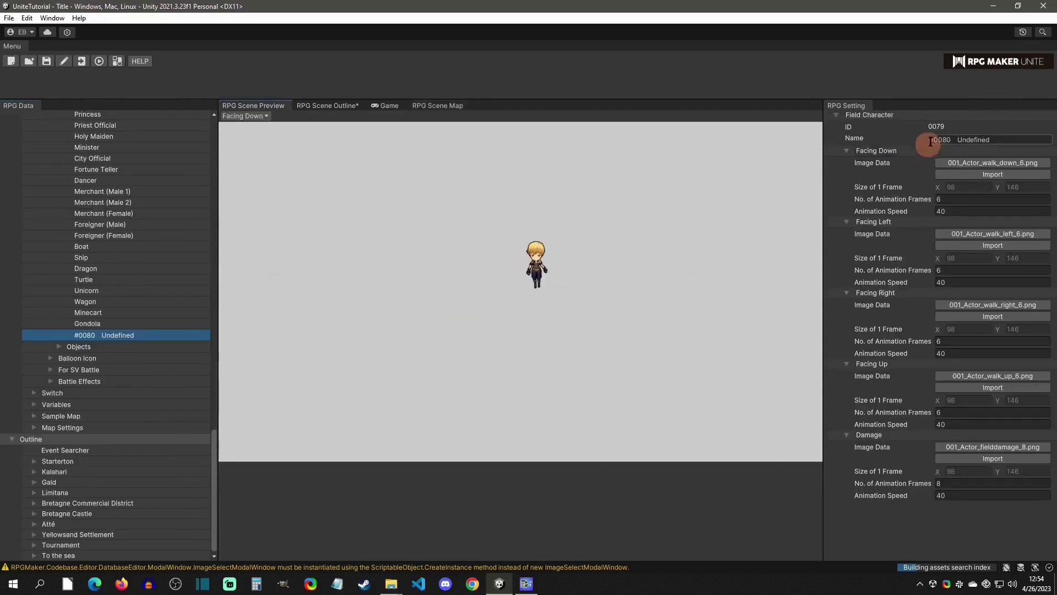
{"action": "type", "text": "NewActorField"}
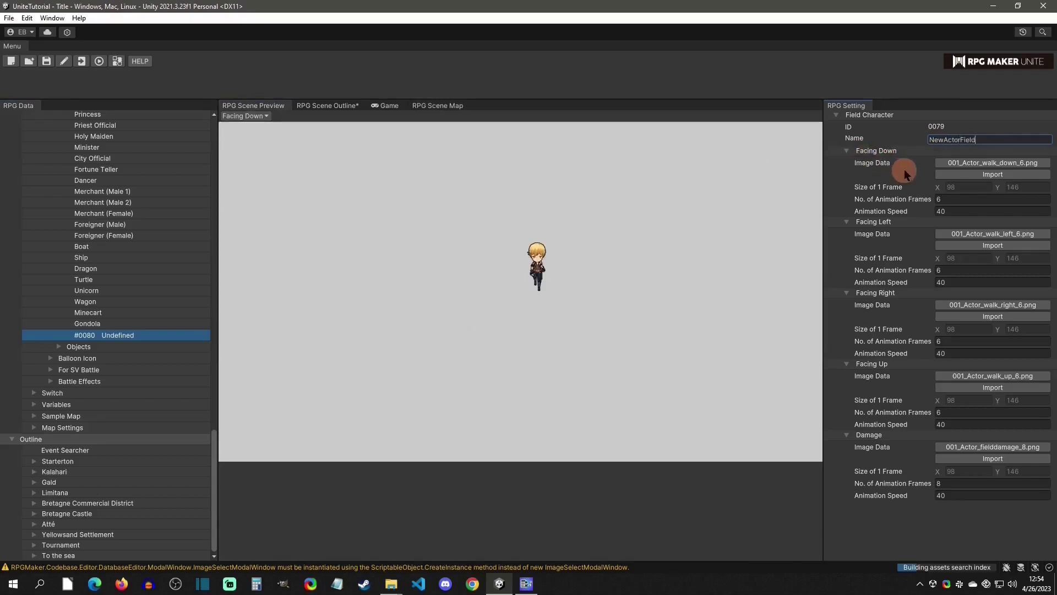
{"action": "left_click", "coordinate": [268, 118]}
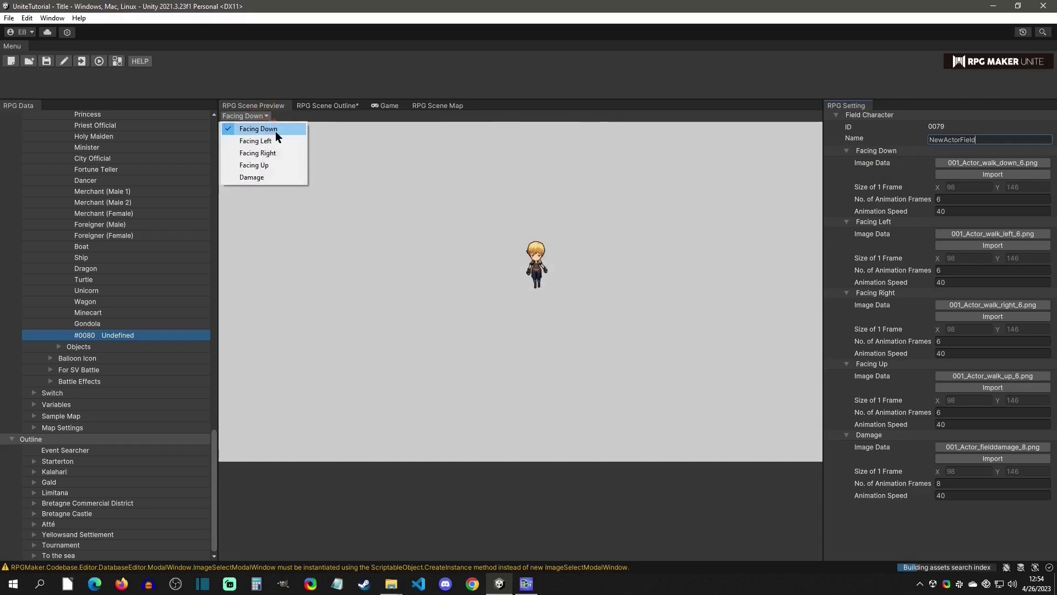
- Set the converter's Spritesheet Type to 8 Characters and load field.png
{"action": "left_click", "coordinate": [276, 175]}
{"action": "left_click", "coordinate": [526, 583]}
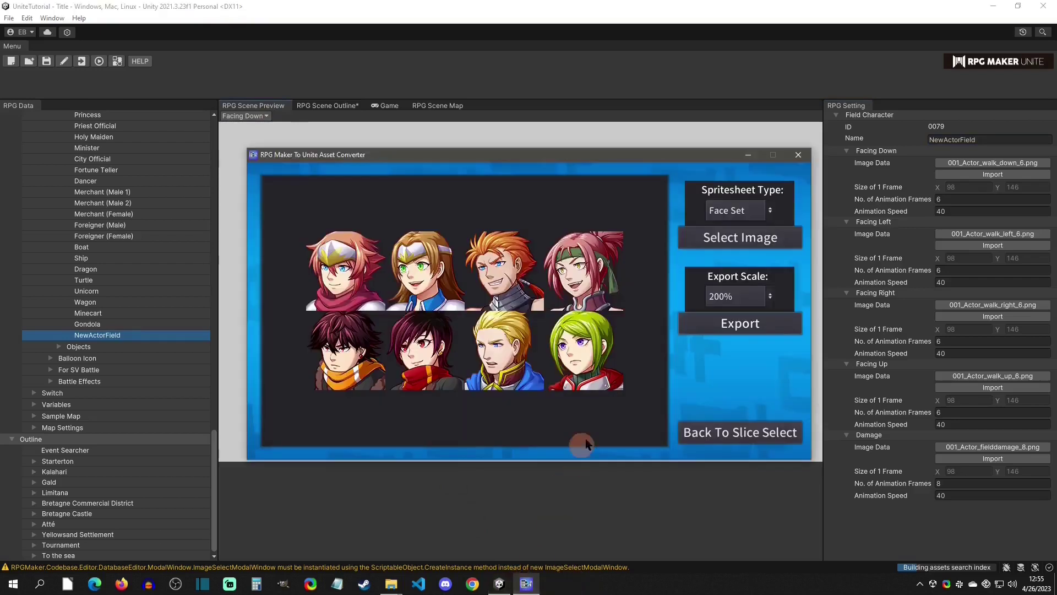
{"action": "left_click", "coordinate": [758, 210]}
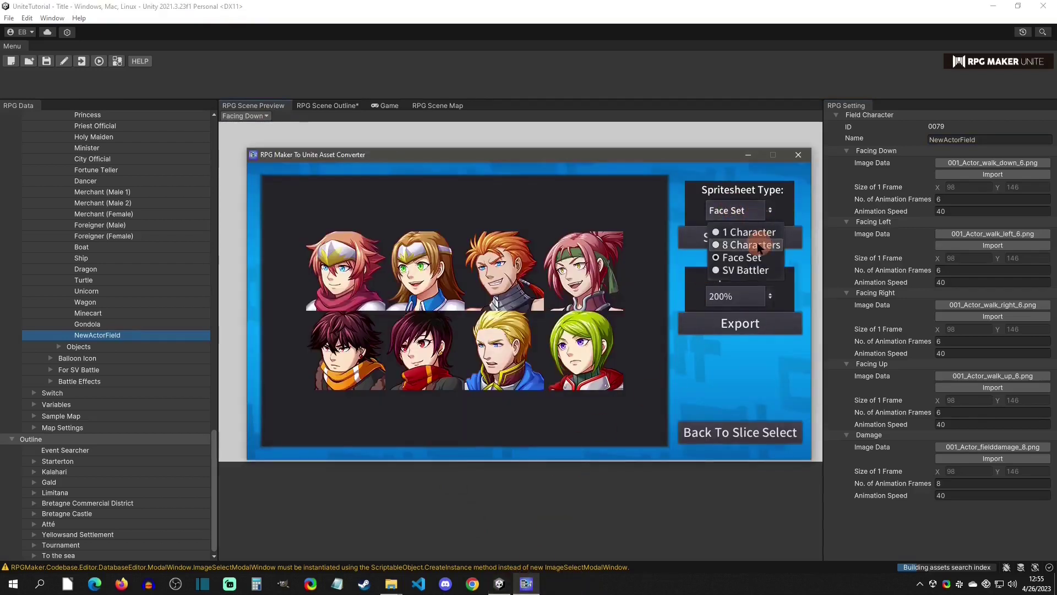
{"action": "left_click", "coordinate": [758, 245]}
{"action": "left_click", "coordinate": [734, 237]}
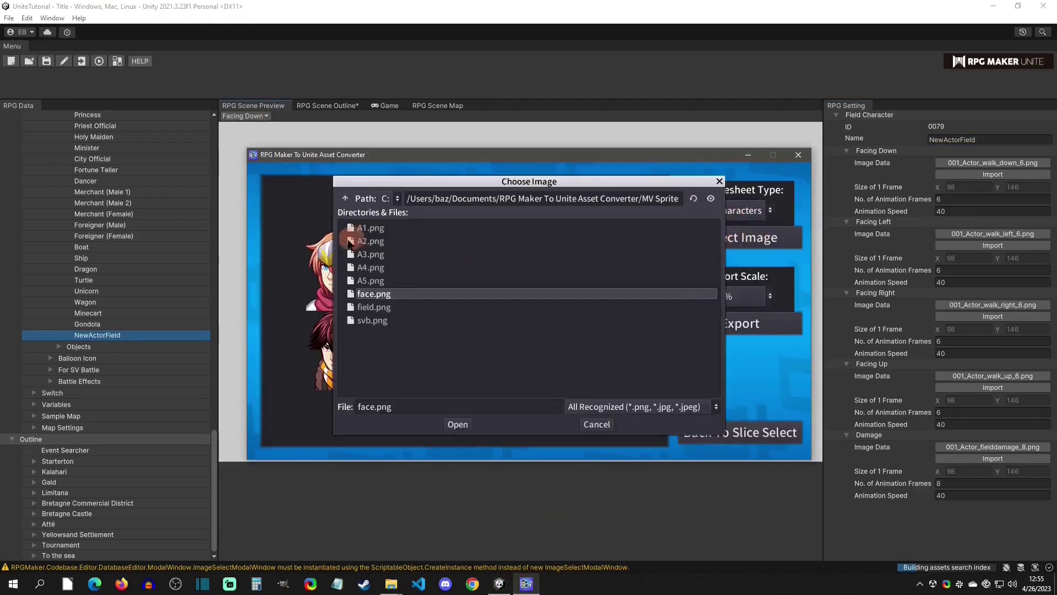
{"action": "double_click", "coordinate": [378, 306]}
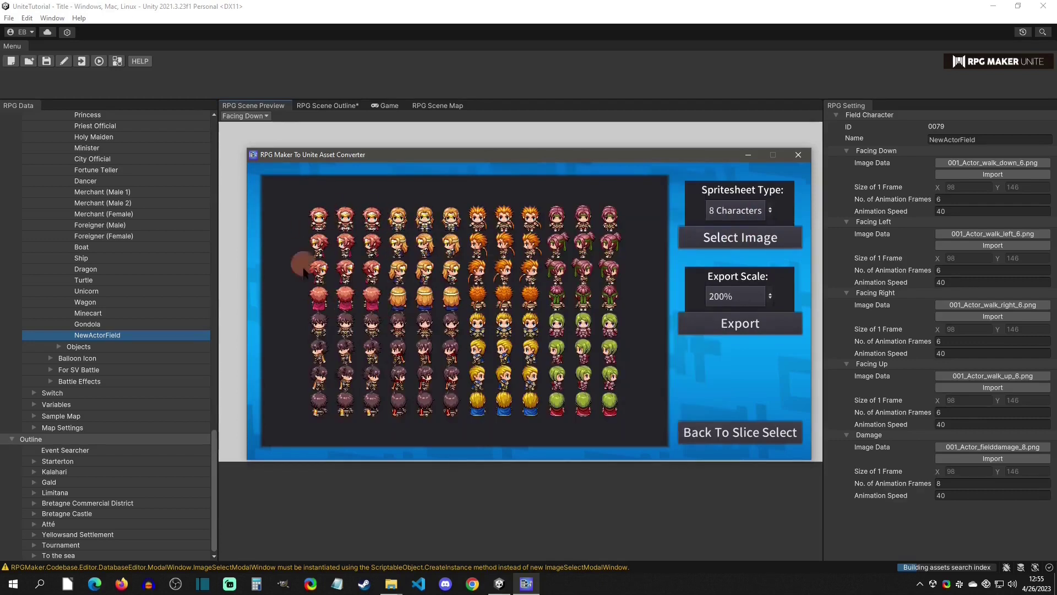
- Export the sliced walk sprites into the current Converted Sprites folder
{"action": "left_click", "coordinate": [753, 323]}
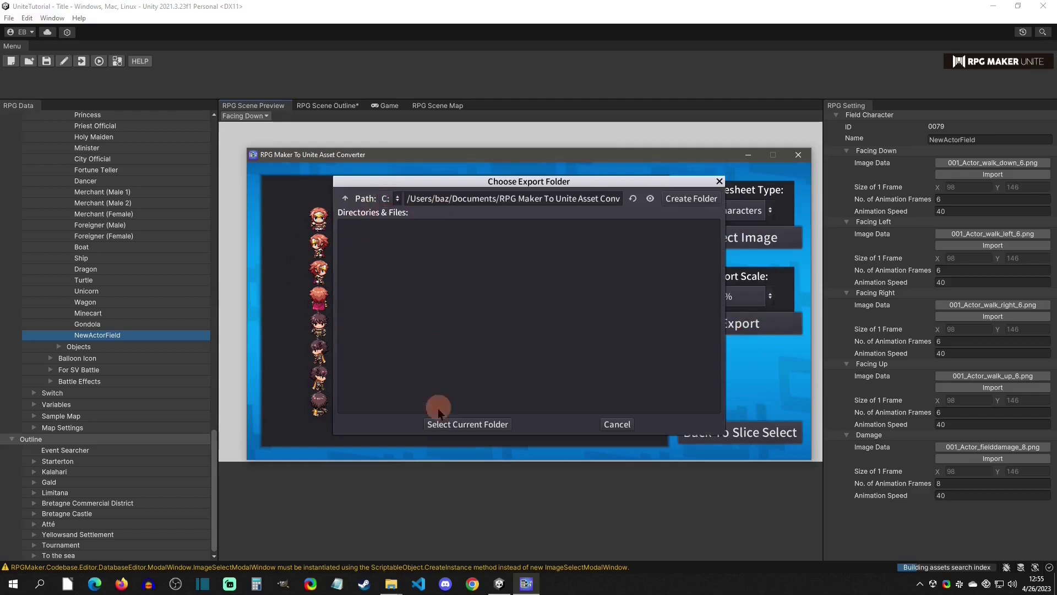
{"action": "left_click", "coordinate": [486, 423]}
{"action": "left_click", "coordinate": [525, 328]}
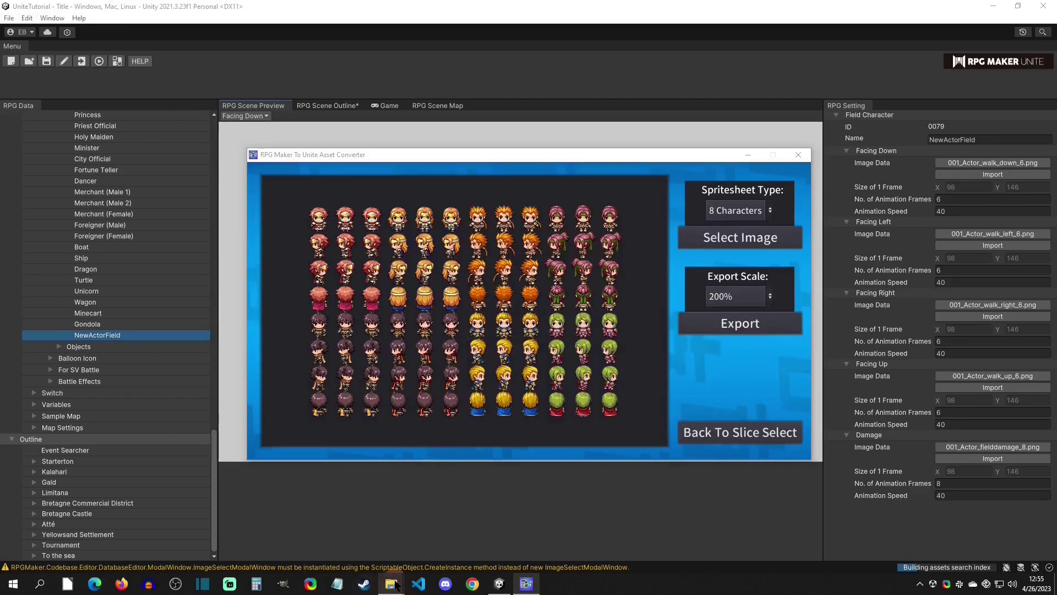
{"action": "left_click", "coordinate": [391, 584]}
{"action": "left_click", "coordinate": [430, 209]}
- Review character1_up.png and character1_down.png in Converted Sprites, then return to RPG Maker Unite
{"action": "scroll", "coordinate": [430, 209], "scroll_direction": "up", "scroll_amount": 2, "text": "ctrl"}
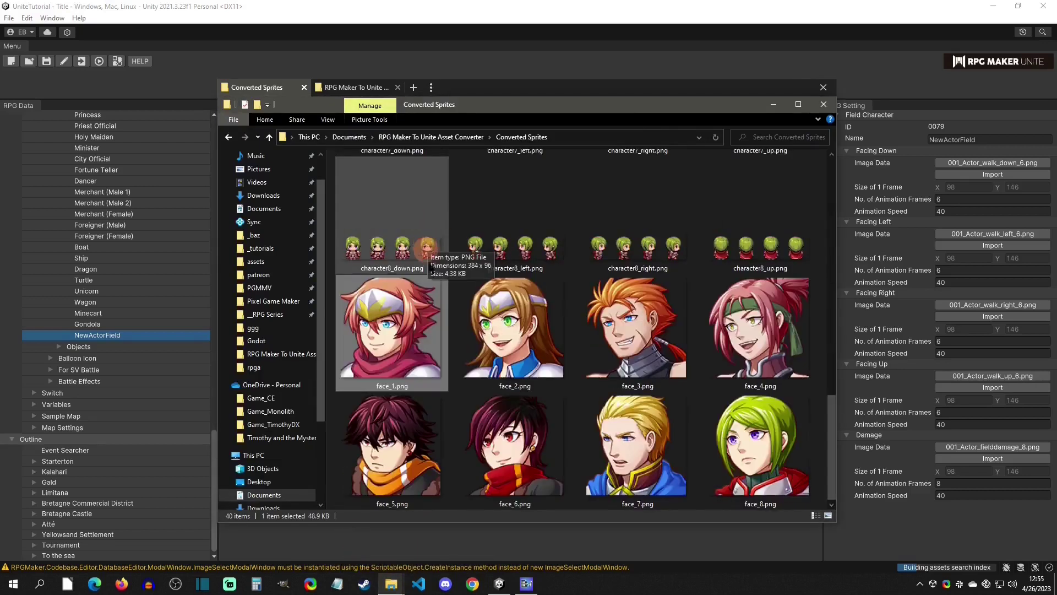
{"action": "scroll", "coordinate": [435, 232], "scroll_direction": "down", "scroll_amount": 3, "text": "ctrl"}
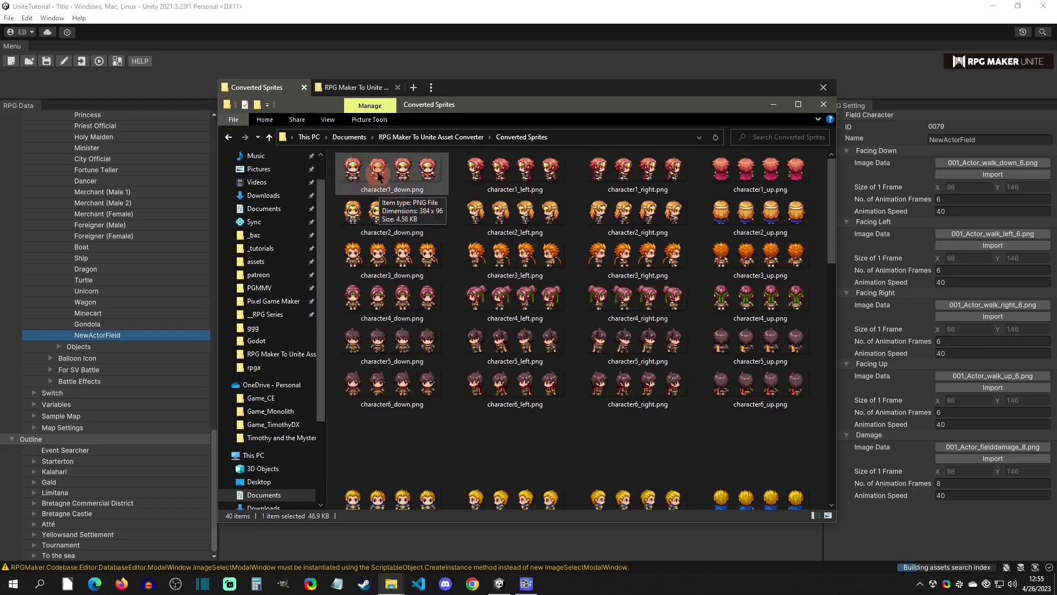
{"action": "left_click", "coordinate": [736, 167]}
{"action": "left_click", "coordinate": [405, 166]}
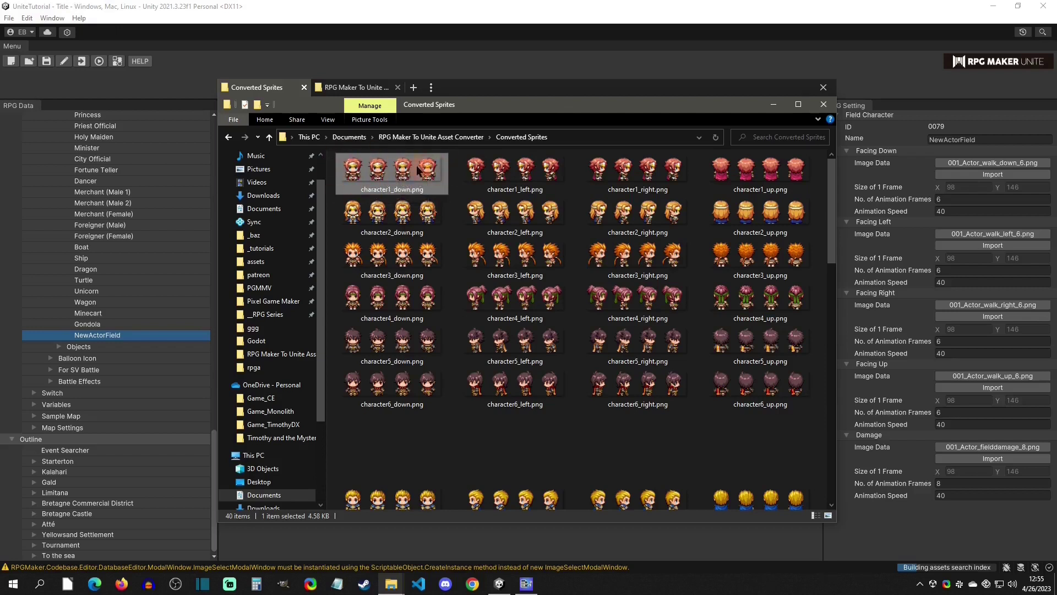
{"action": "key", "text": "alt+Tab"}
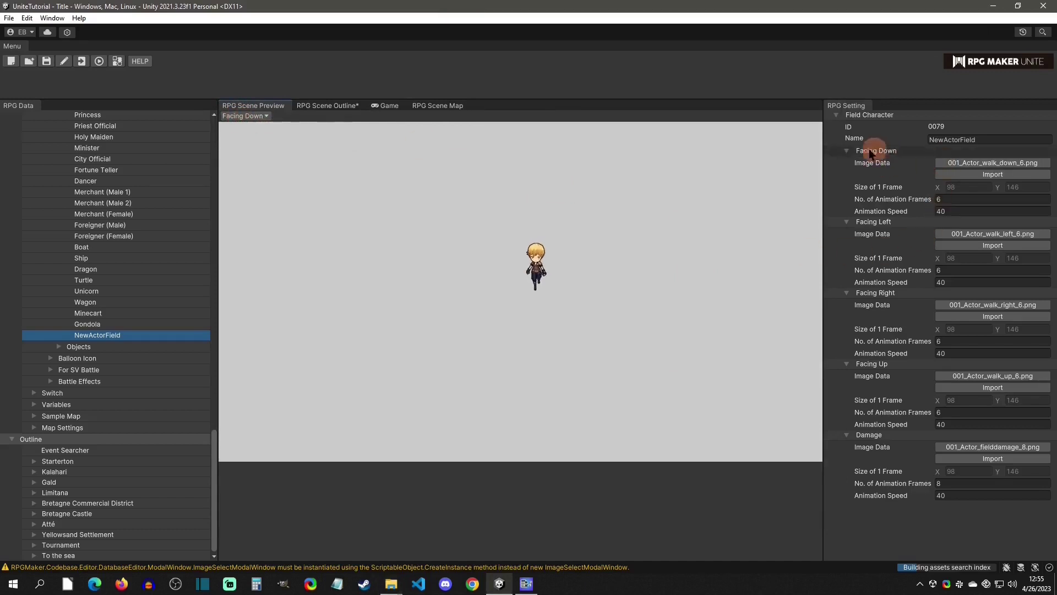
- Import character1_down.png as NewActorField's Facing Down image
{"action": "left_click", "coordinate": [965, 173]}
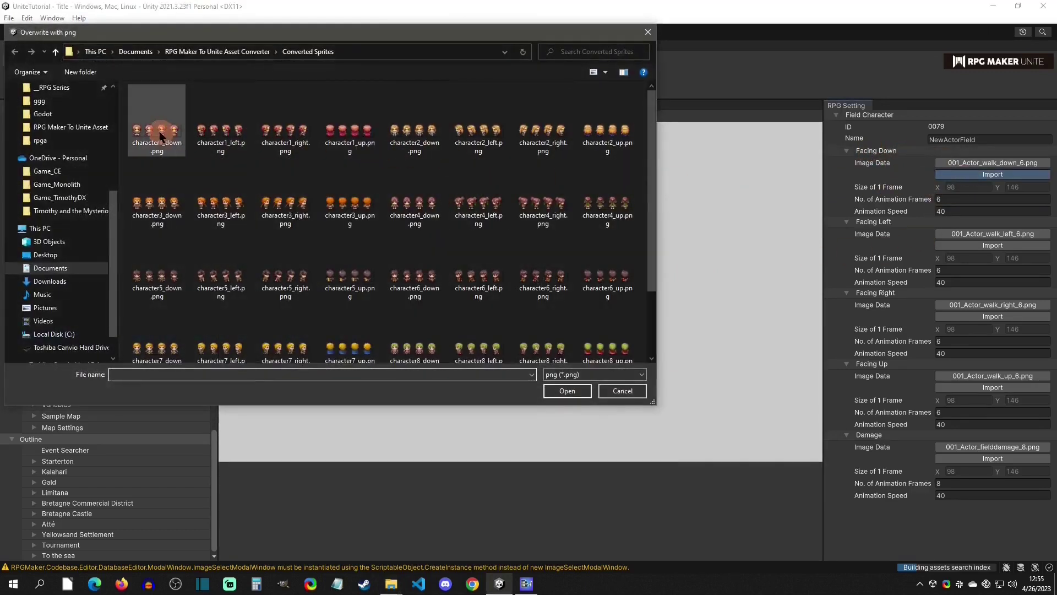
{"action": "double_click", "coordinate": [157, 125]}
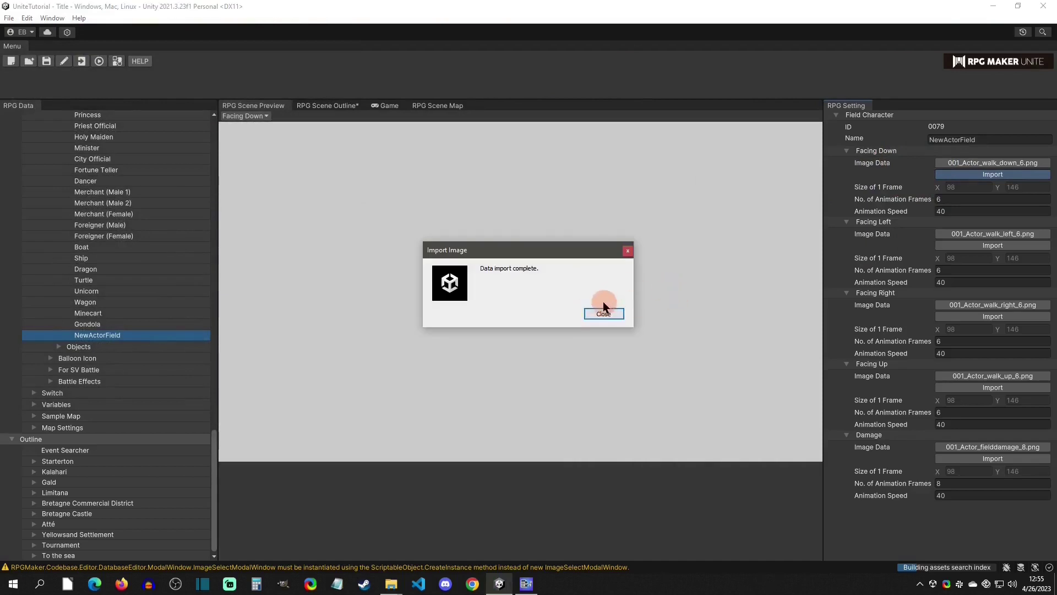
{"action": "left_click", "coordinate": [603, 311]}
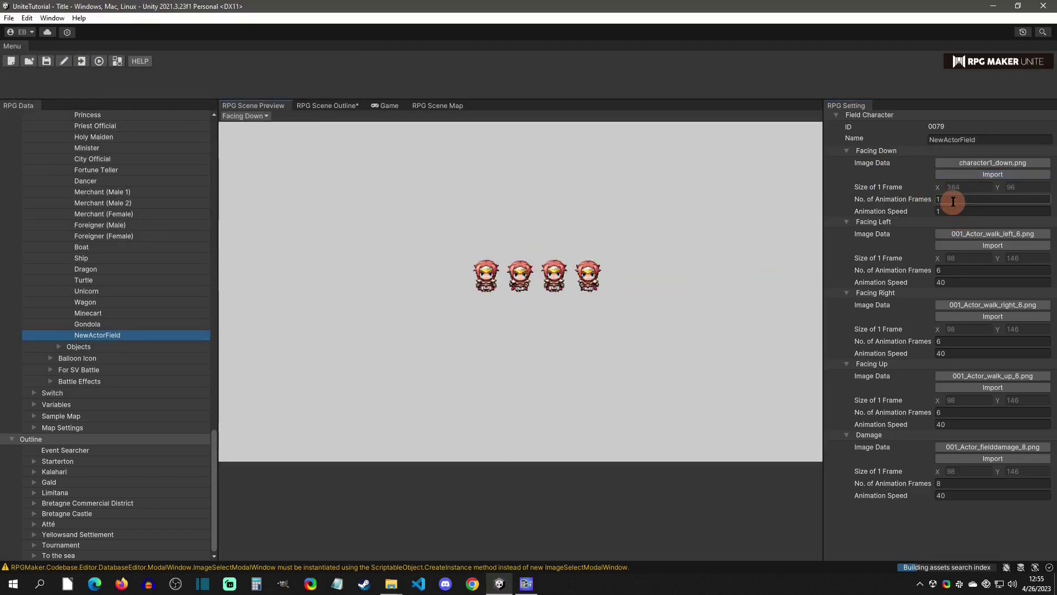
- Set the Facing Down animation to 4 frames at speed 20
{"action": "left_click", "coordinate": [953, 200]}
{"action": "type", "text": "4"}
{"action": "left_click", "coordinate": [951, 209]}
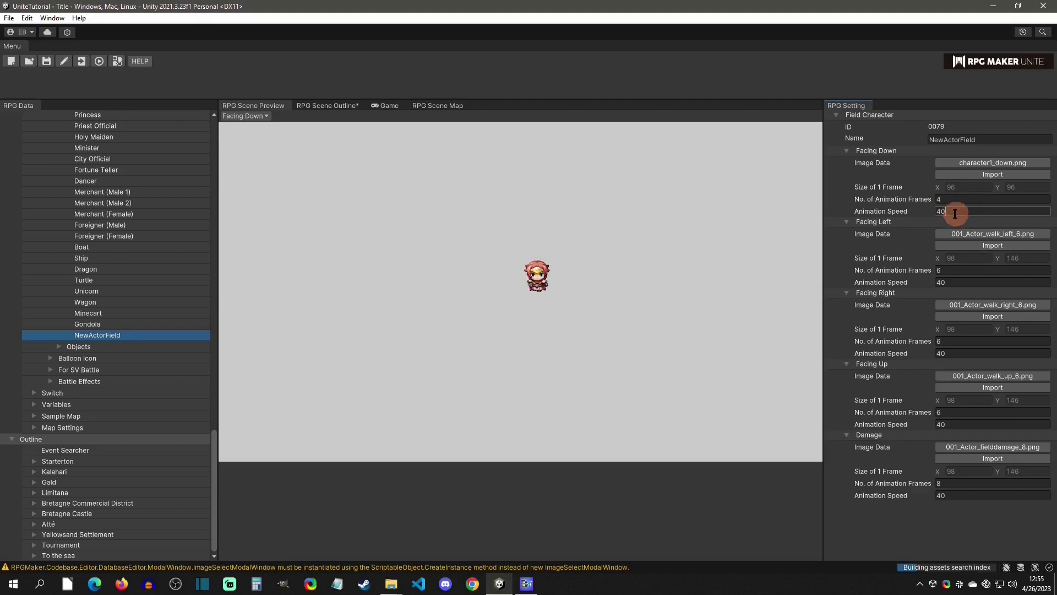
{"action": "left_click", "coordinate": [646, 247]}
{"action": "left_click", "coordinate": [949, 211]}
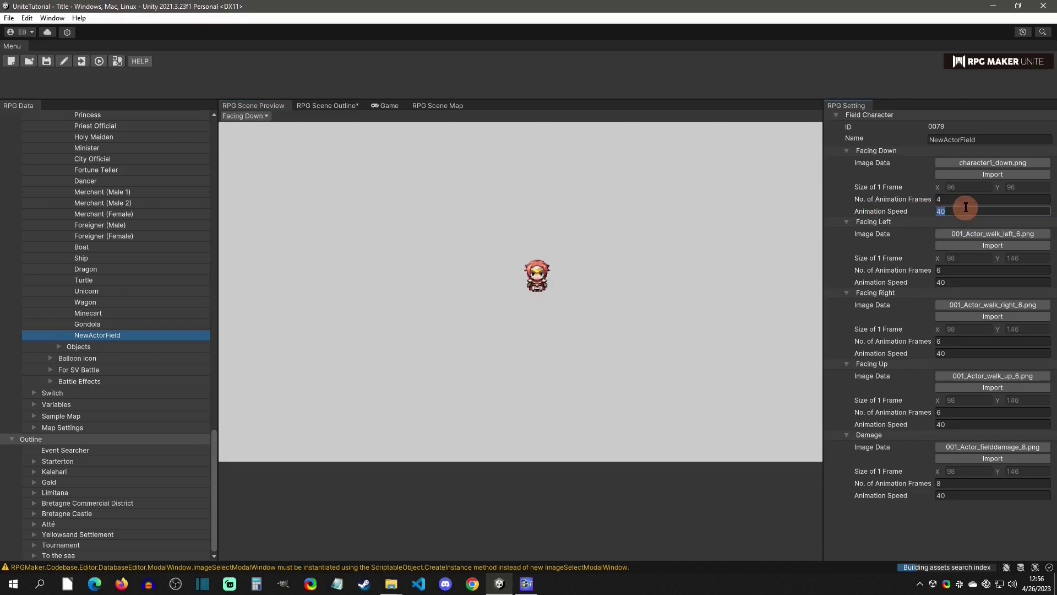
{"action": "type", "text": "20"}
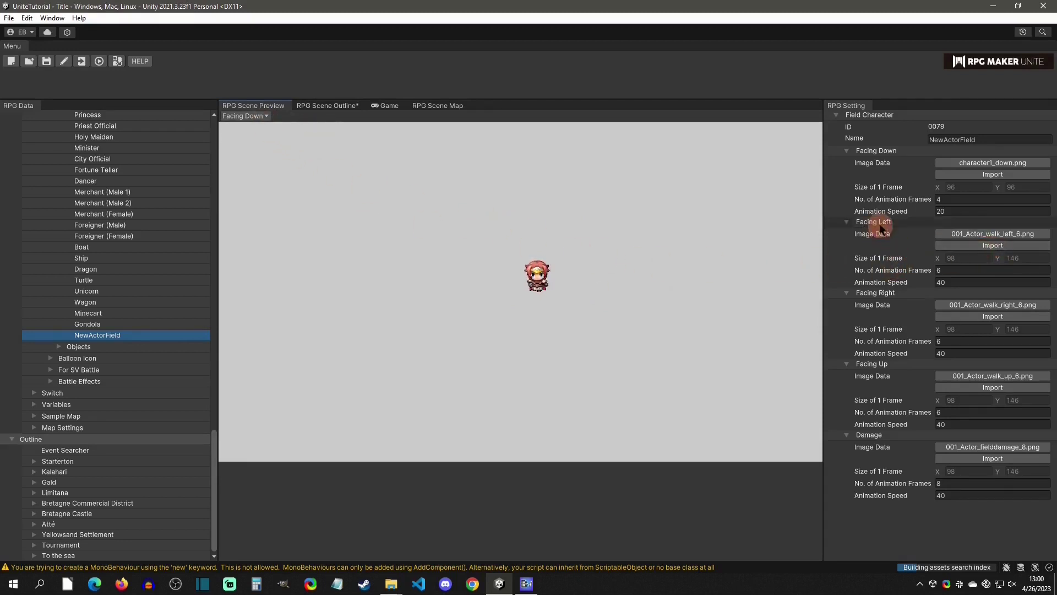
- Import character1_left.png for Facing Left with 4 animation frames at speed 20
{"action": "left_click", "coordinate": [999, 243]}
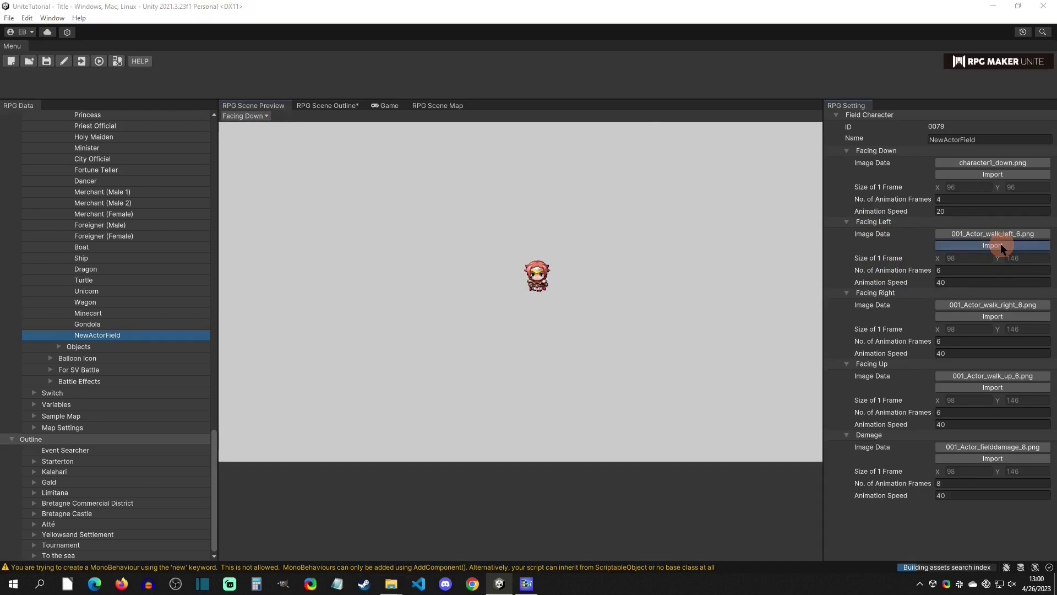
{"action": "double_click", "coordinate": [228, 140]}
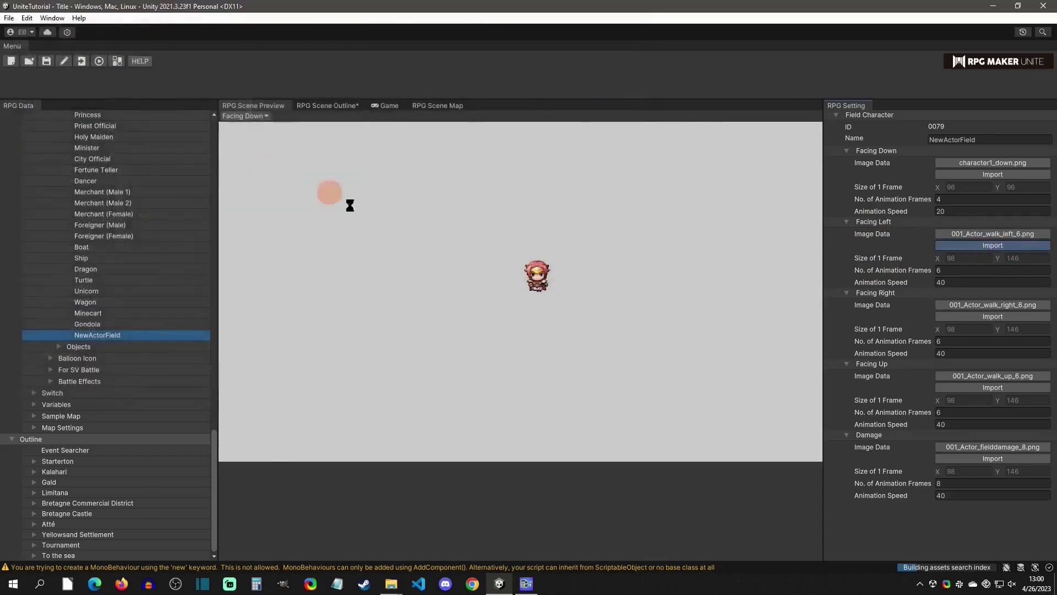
{"action": "left_click", "coordinate": [620, 318]}
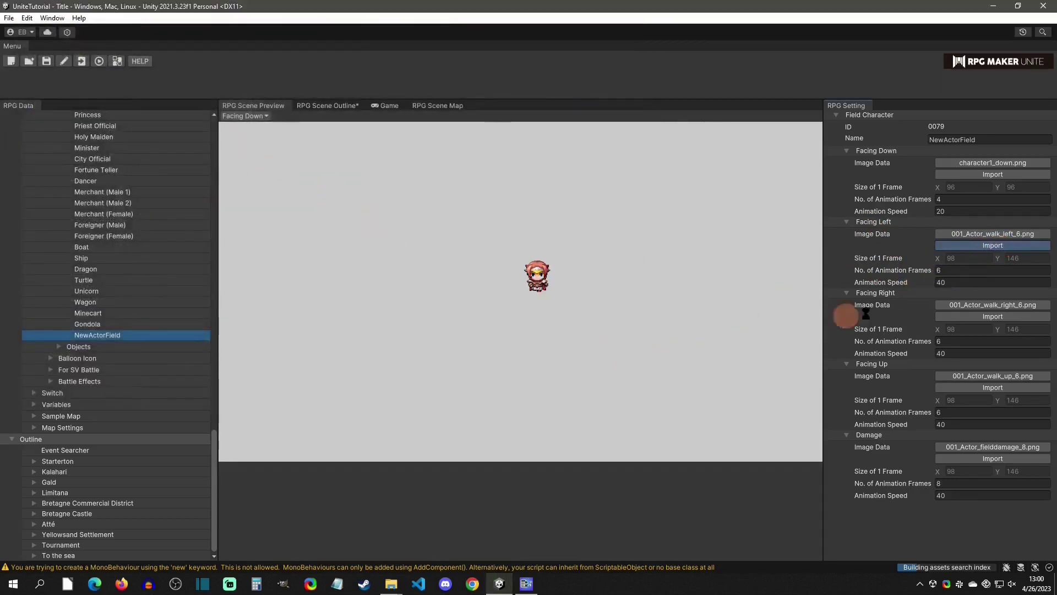
{"action": "type", "text": "4"}
{"action": "left_click", "coordinate": [951, 283]}
{"action": "type", "text": "20"}
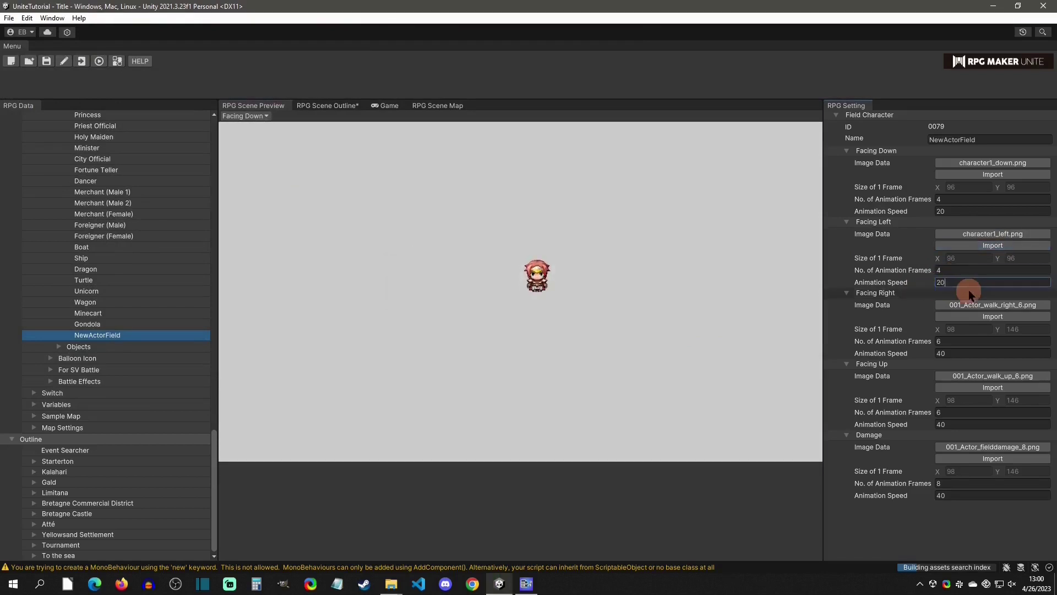
- Import character1_right.png for Facing Right with 4 animation frames at speed 20
{"action": "left_click", "coordinate": [973, 314]}
{"action": "double_click", "coordinate": [285, 134]}
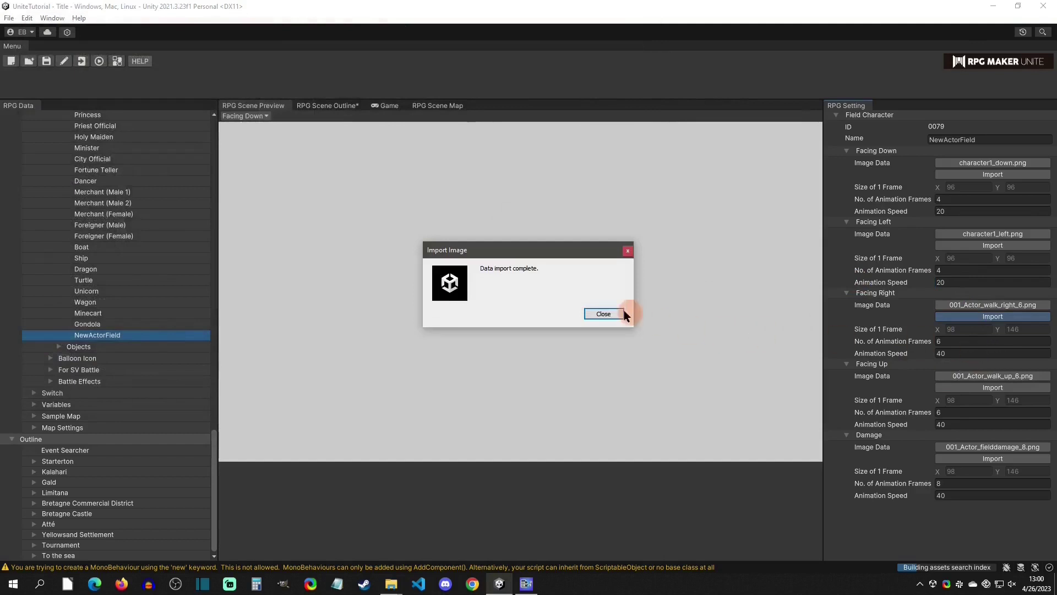
{"action": "left_click", "coordinate": [623, 313]}
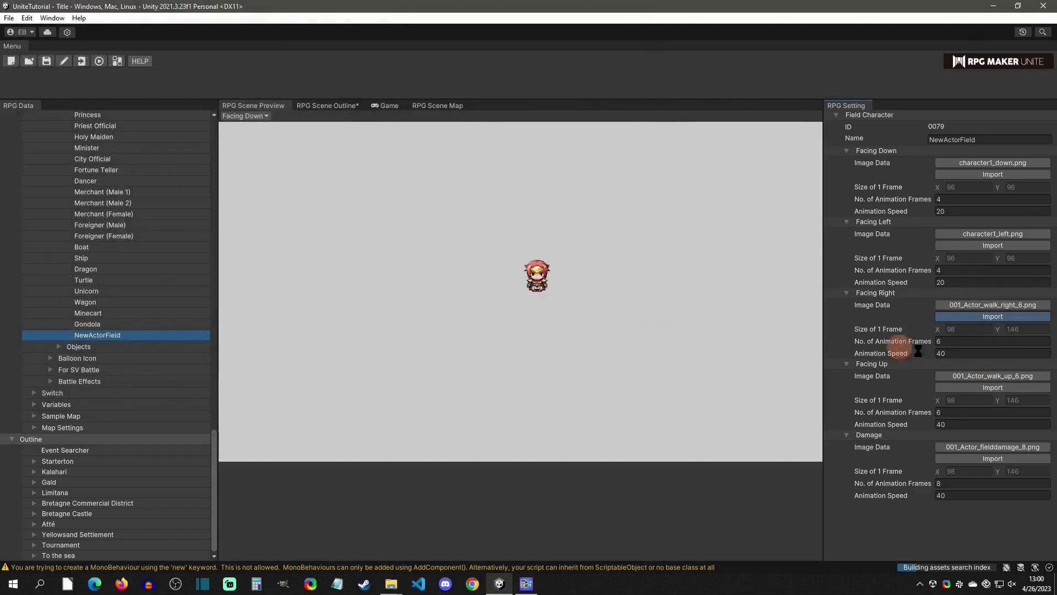
{"action": "left_click", "coordinate": [955, 342]}
{"action": "type", "text": "4"}
{"action": "left_click", "coordinate": [971, 354]}
- Import character1_up.png for Facing Up with 4 animation frames at speed 20
{"action": "left_click", "coordinate": [970, 387]}
{"action": "double_click", "coordinate": [366, 146]}
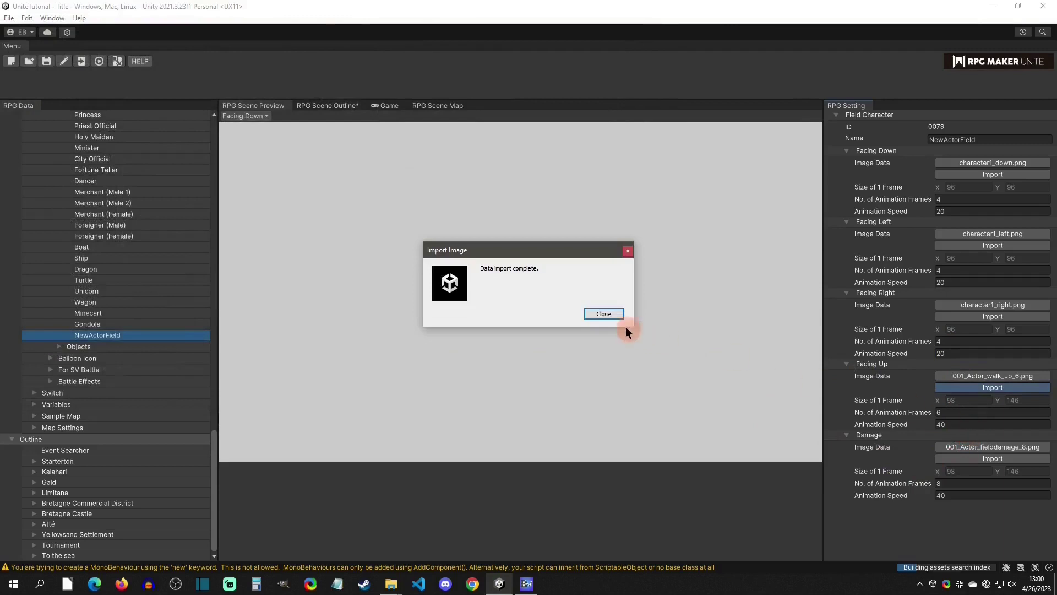
{"action": "left_click", "coordinate": [608, 314]}
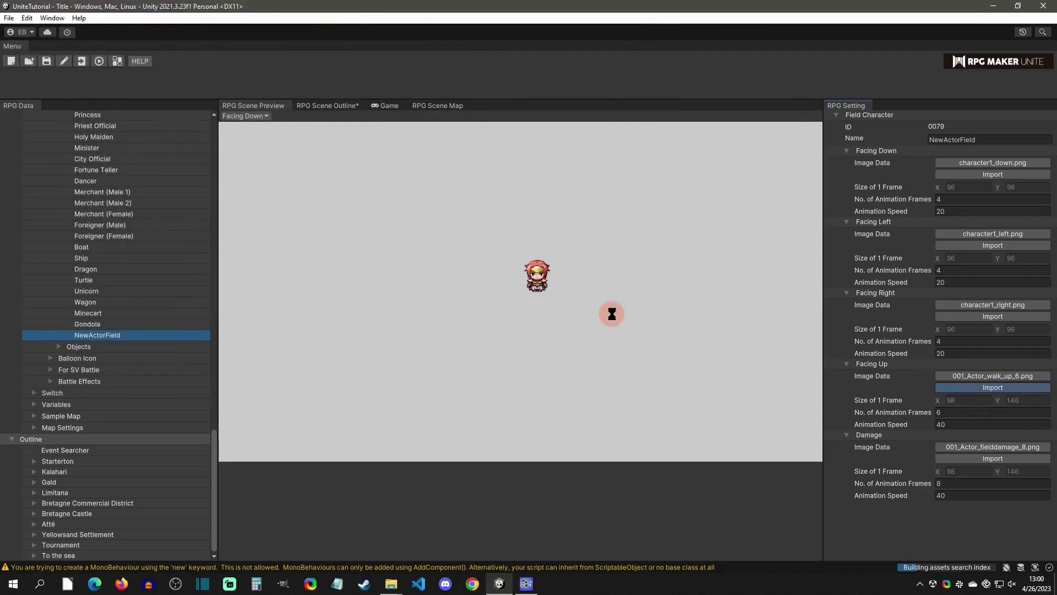
{"action": "type", "text": "4"}
{"action": "left_click", "coordinate": [960, 424]}
{"action": "left_click", "coordinate": [980, 445]}
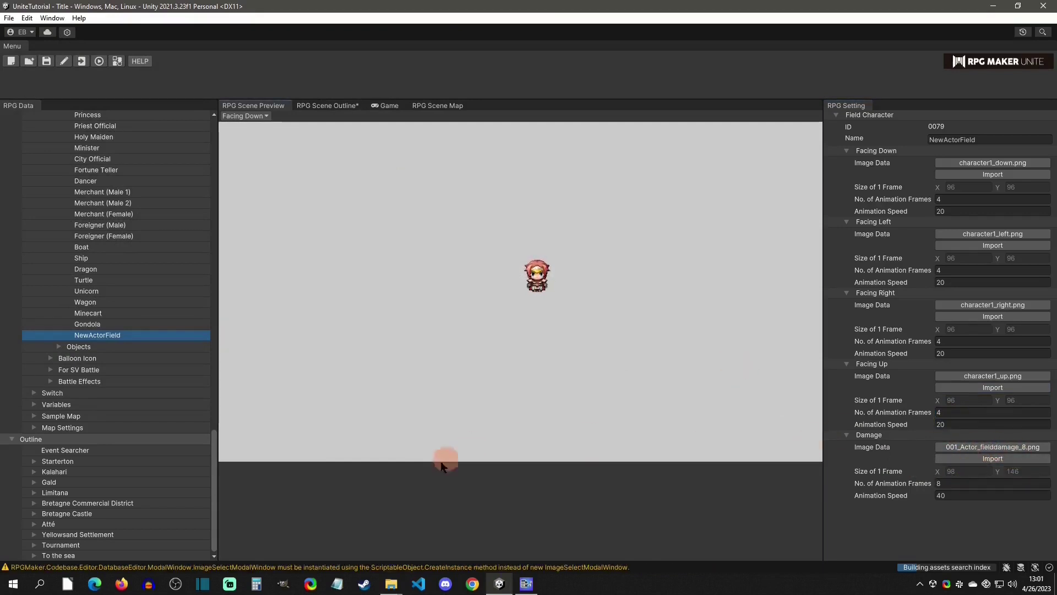
{"action": "left_click", "coordinate": [526, 584]}
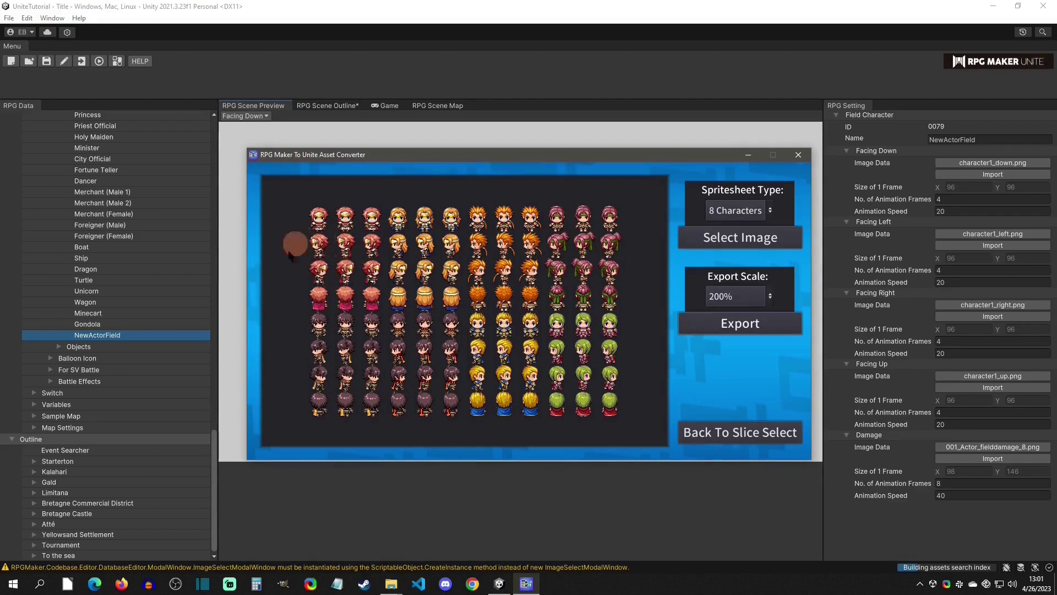
- In the Asset Converter, try Spritesheet Type 1 Character, then set it back to 8 Characters
{"action": "left_click", "coordinate": [750, 236]}
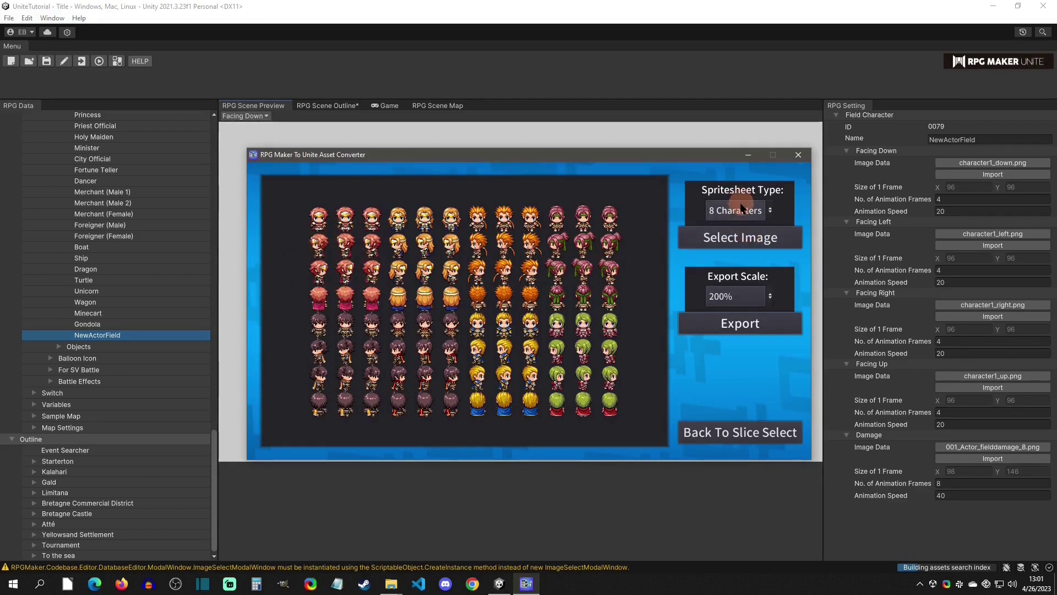
{"action": "left_click", "coordinate": [722, 214]}
{"action": "left_click", "coordinate": [721, 228]}
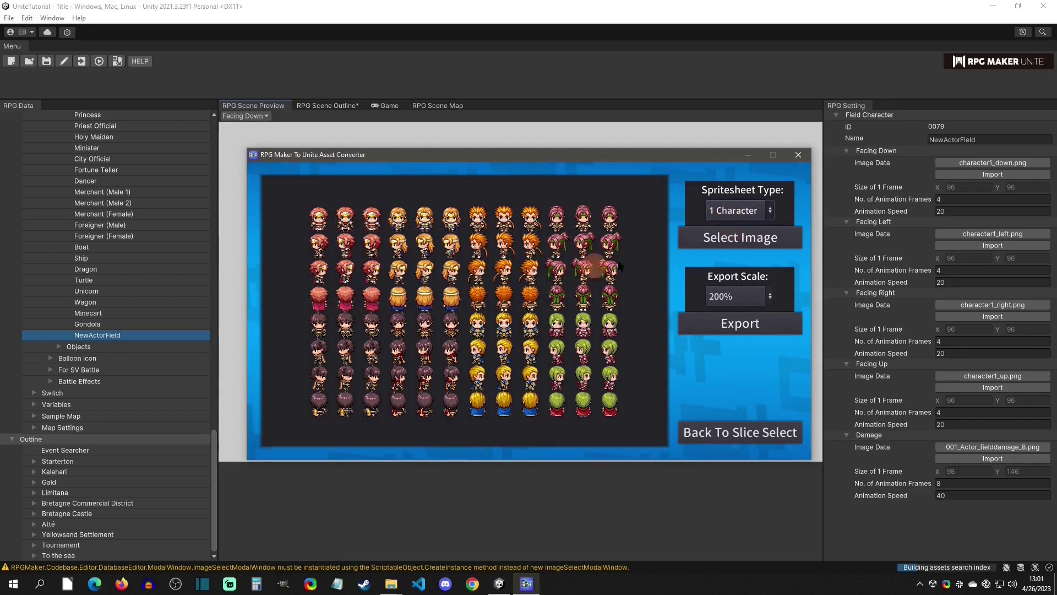
{"action": "left_click", "coordinate": [738, 211]}
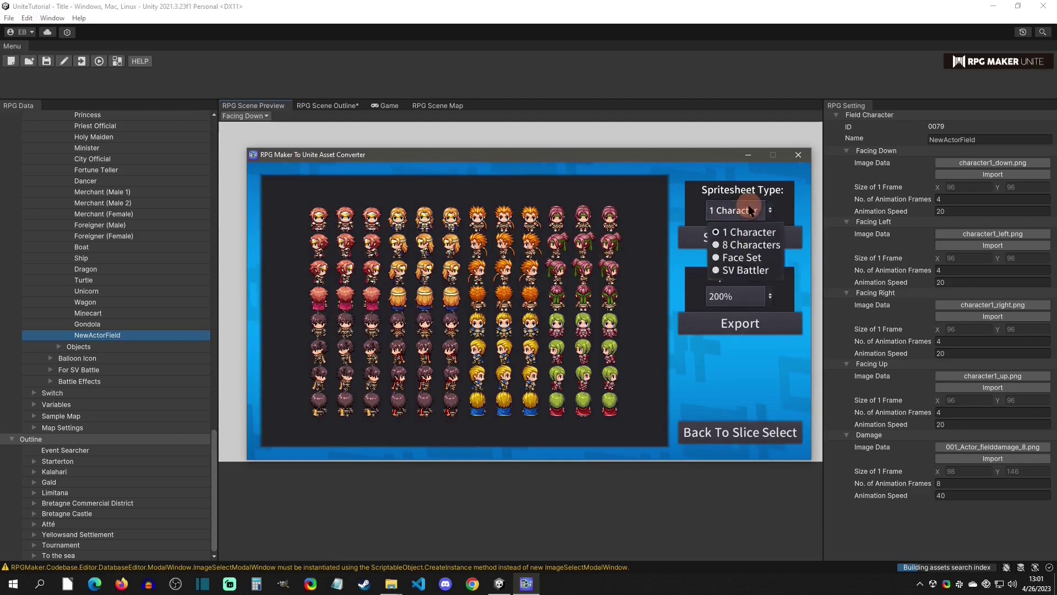
{"action": "left_click", "coordinate": [740, 243]}
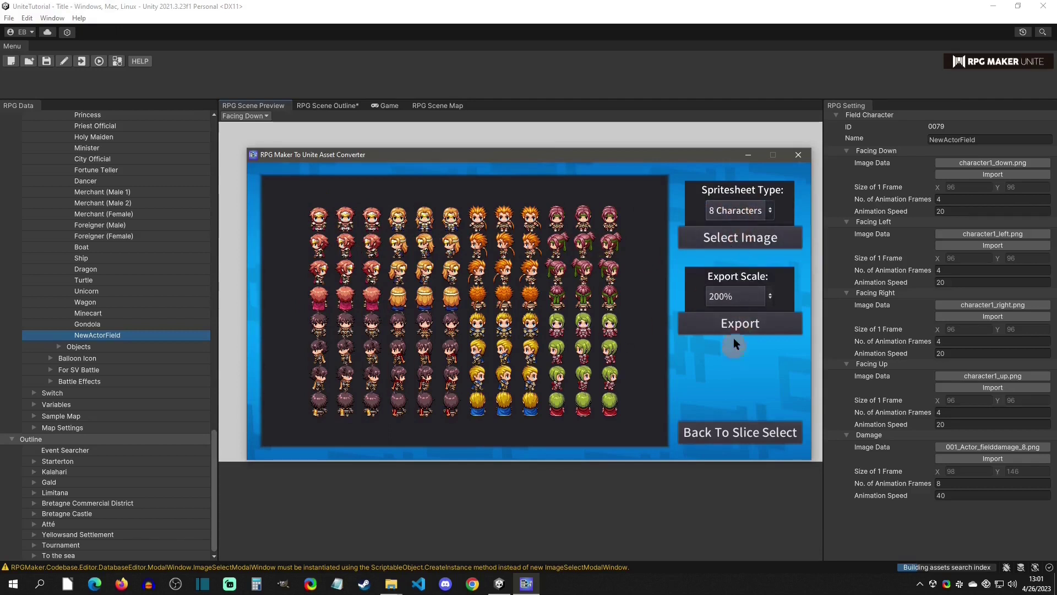
- Bring the Converted Sprites folder forward, then minimize it to return to the character editor
{"action": "mouse_move", "coordinate": [391, 584]}
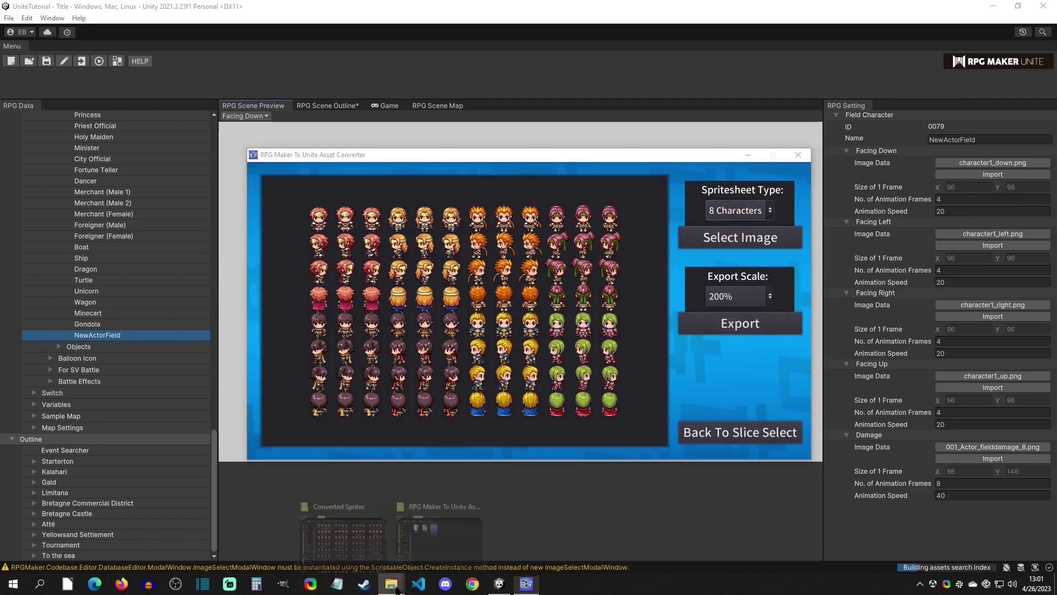
{"action": "left_click", "coordinate": [361, 545]}
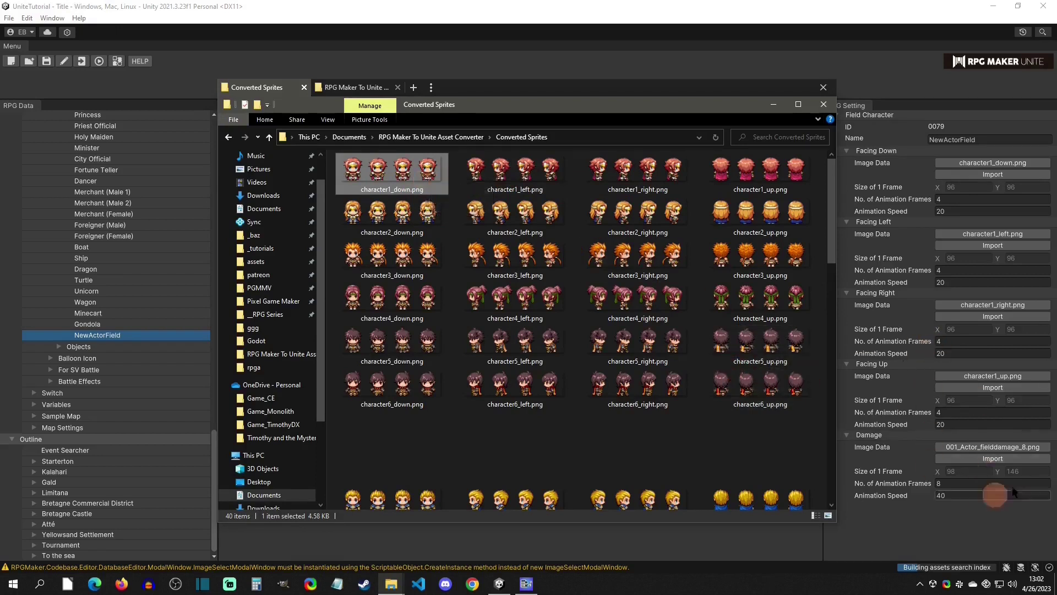
{"action": "left_click", "coordinate": [597, 7]}
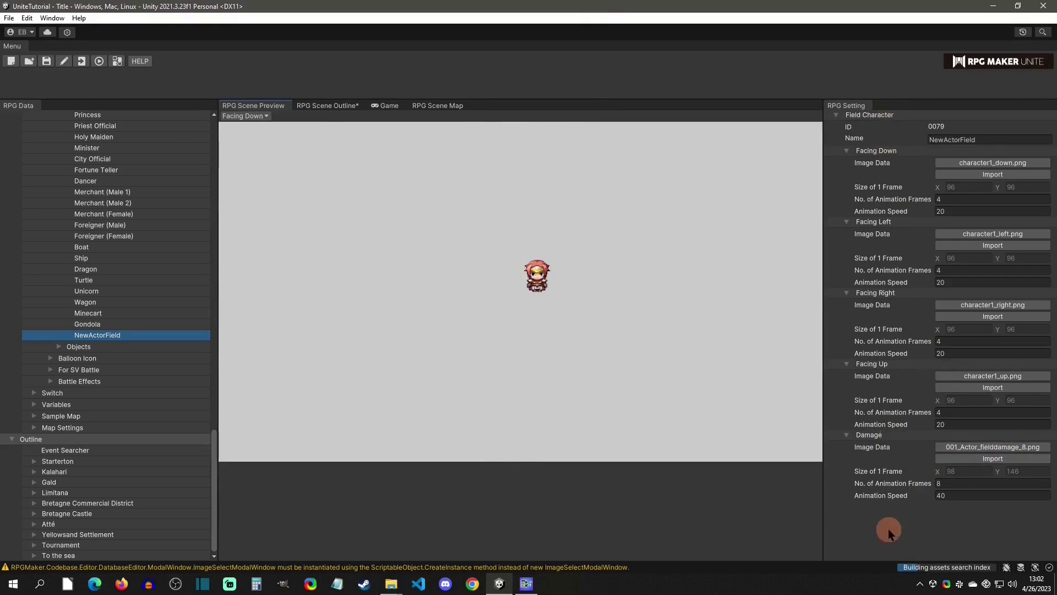
{"action": "left_click", "coordinate": [259, 116]}
{"action": "left_click", "coordinate": [254, 141]}
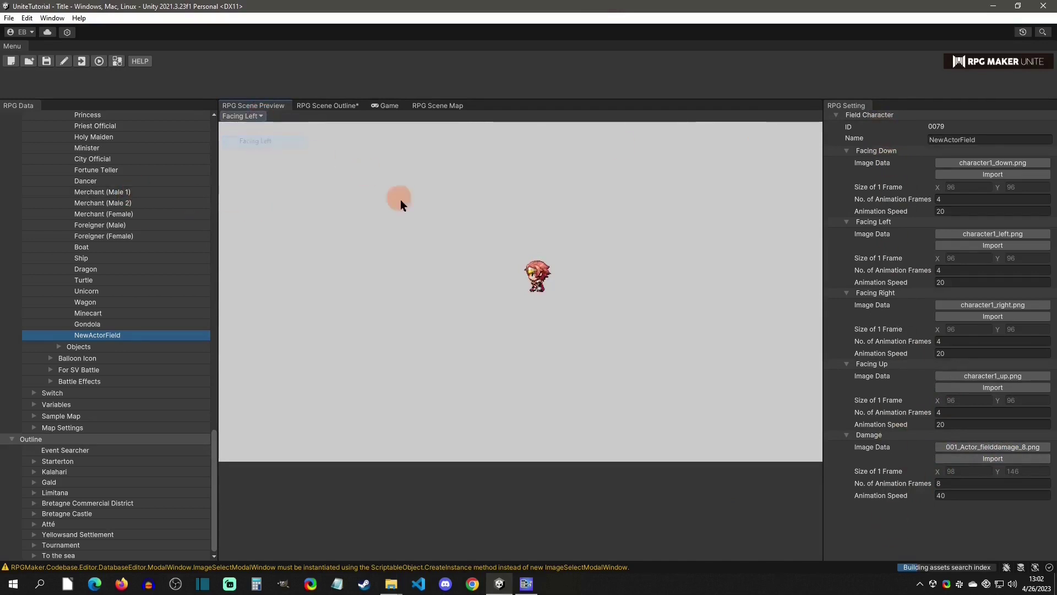
{"action": "left_click", "coordinate": [257, 117]}
{"action": "left_click", "coordinate": [257, 153]}
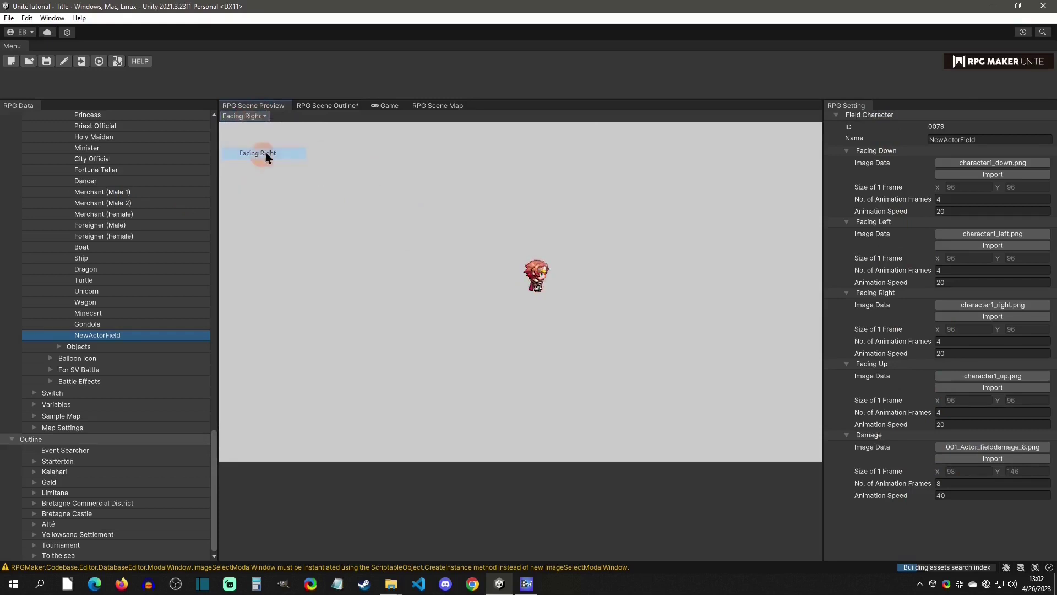
{"action": "left_click", "coordinate": [249, 117]}
{"action": "left_click", "coordinate": [314, 166]}
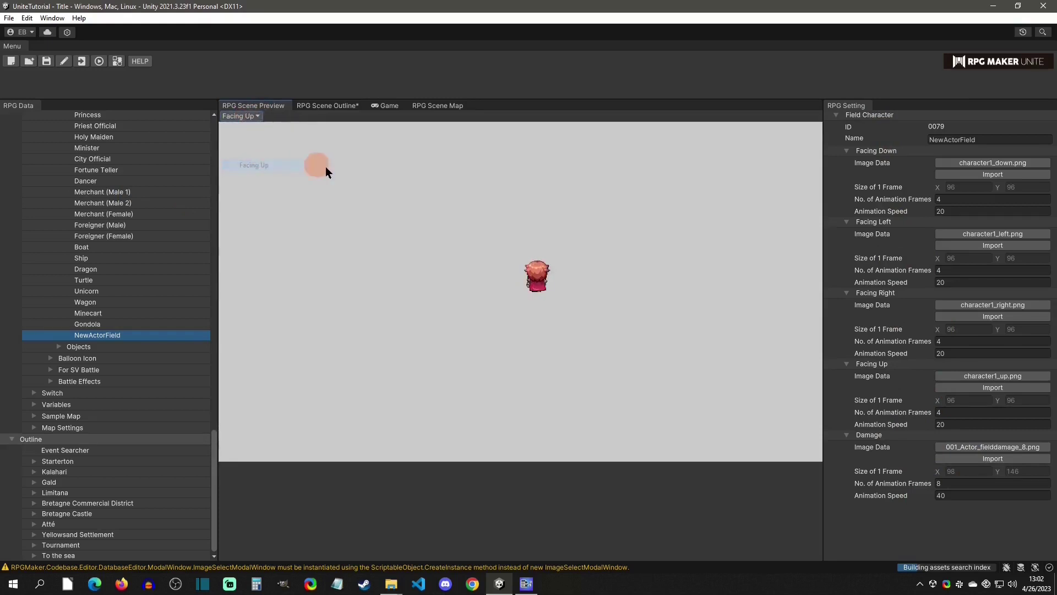
{"action": "left_click", "coordinate": [249, 116]}
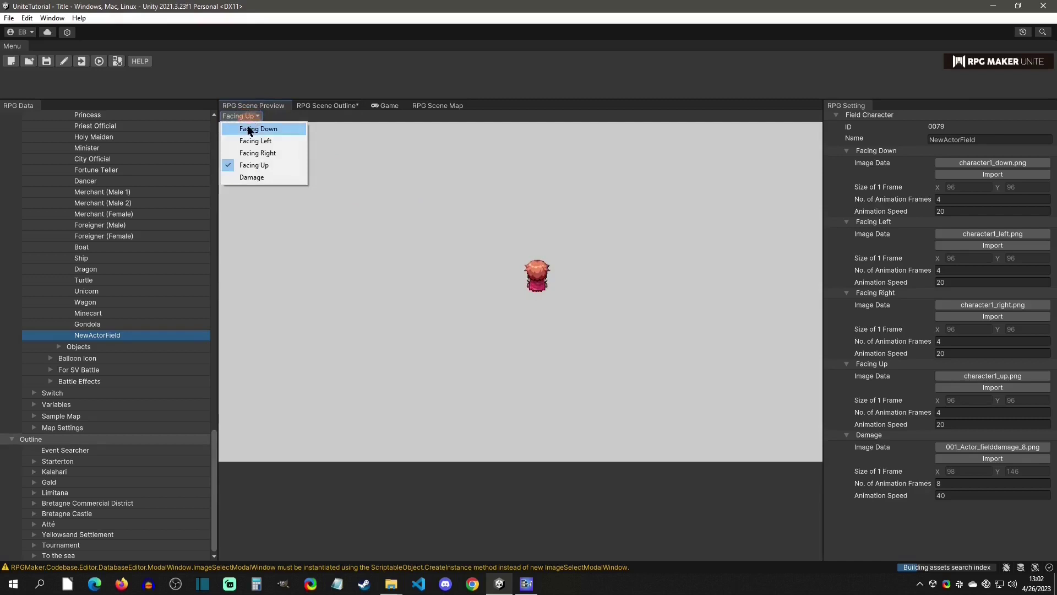